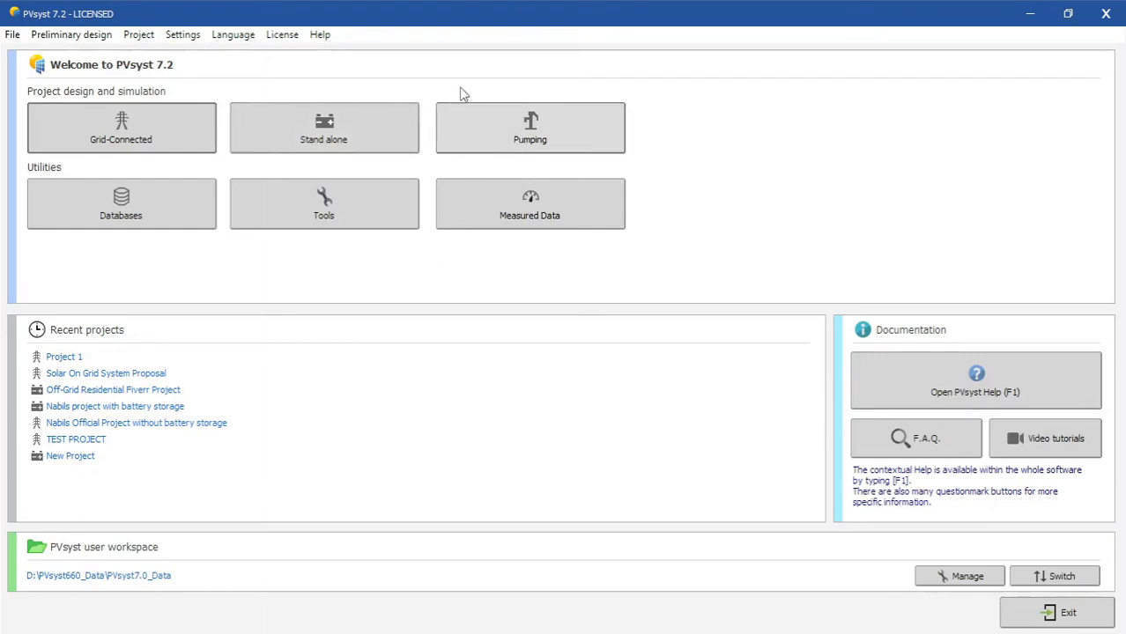
Start a grid-connected project and load the Islamabad site with its MeteoNorm weather file.
{"action": "left_click", "coordinate": [172, 134]}
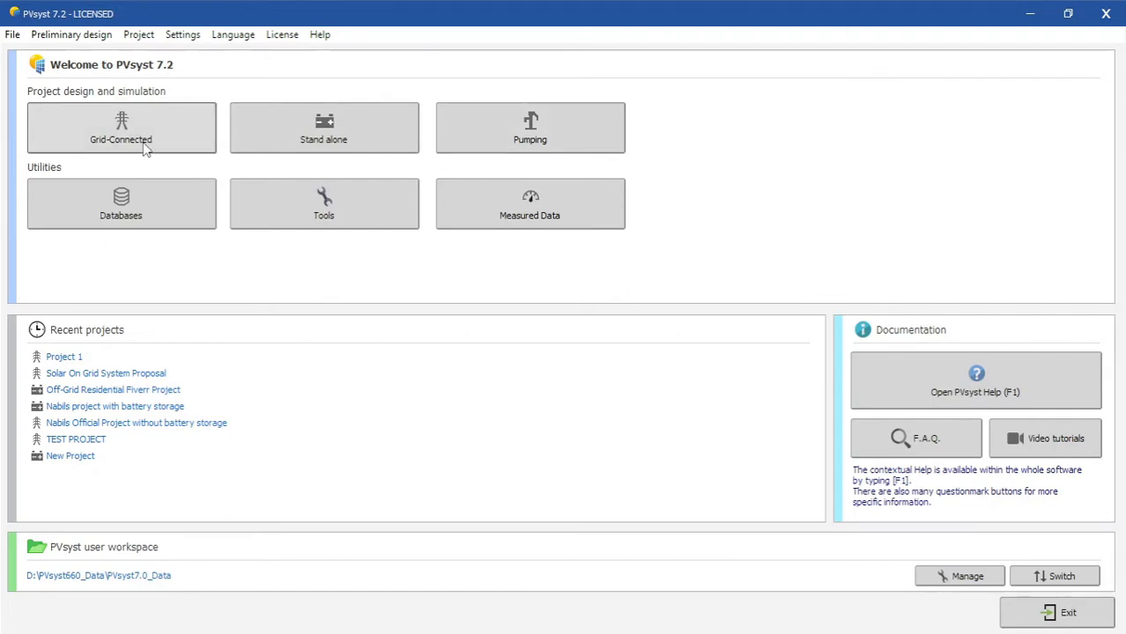
{"action": "left_click", "coordinate": [145, 150]}
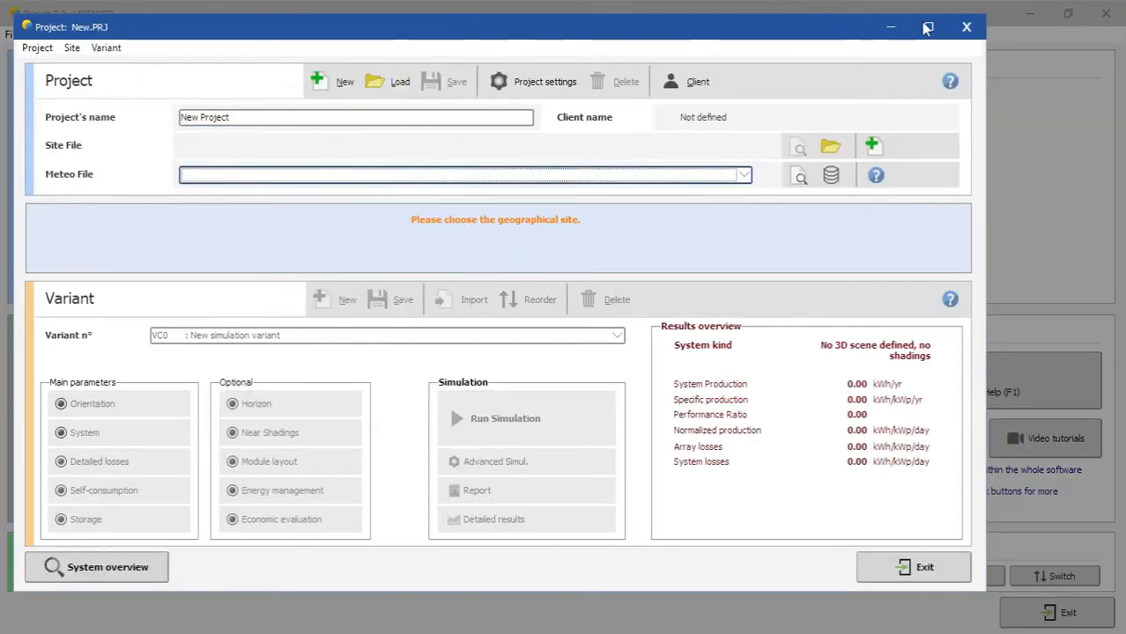
{"action": "left_click", "coordinate": [927, 28]}
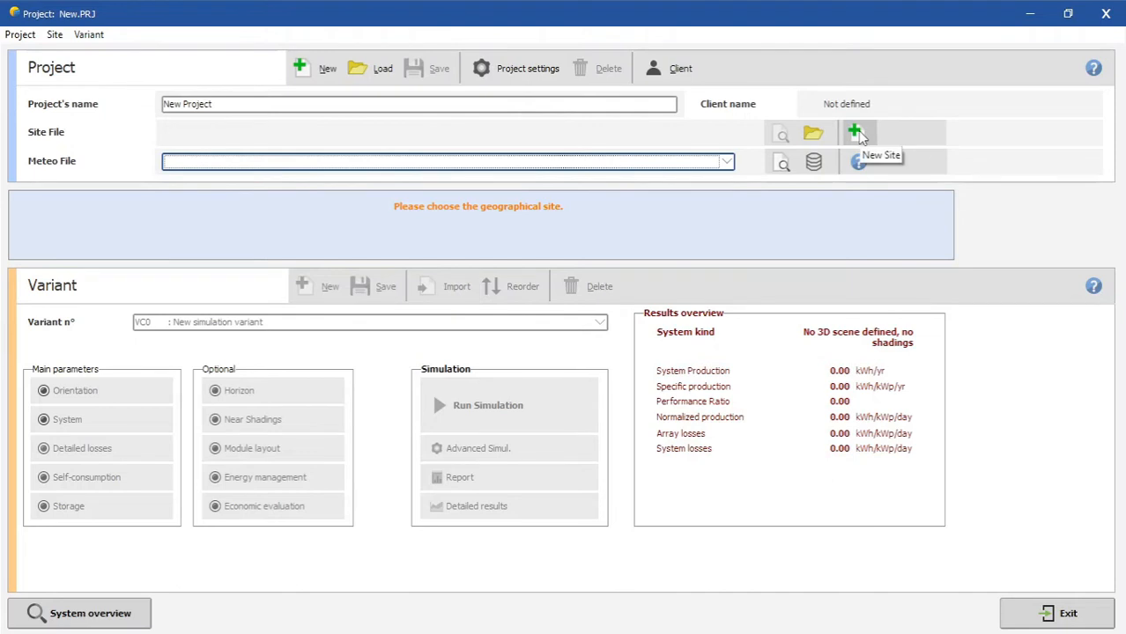
{"action": "left_click", "coordinate": [813, 137]}
{"action": "type", "text": "PVSyst Tutorial"}
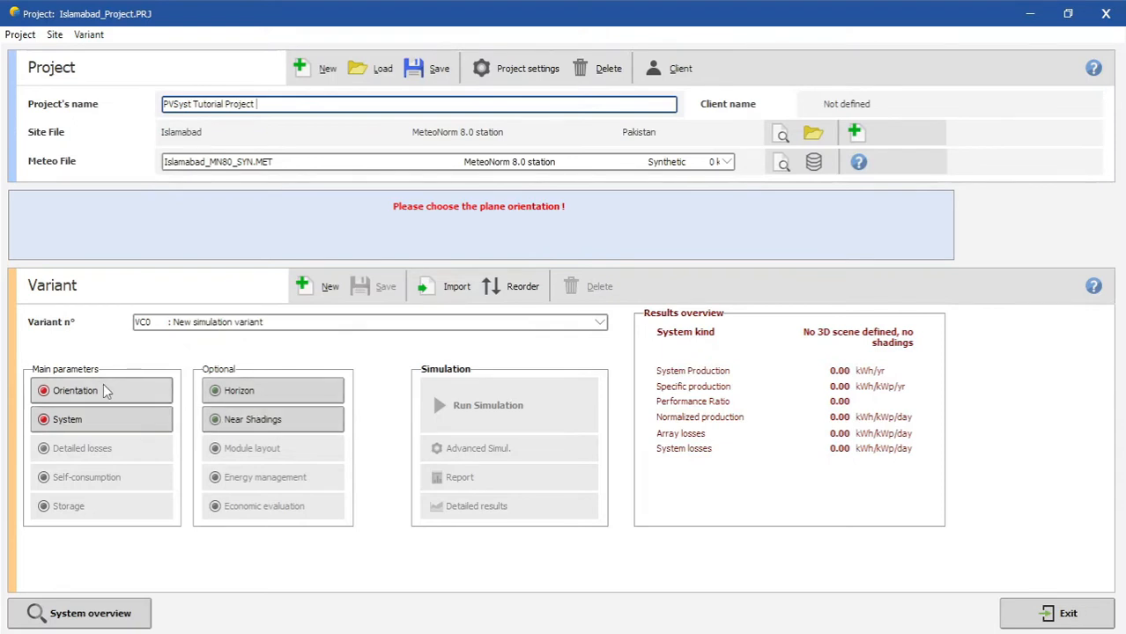
Review the field type options in Orientation and keep Fixed Tilted Plane.
{"action": "left_click", "coordinate": [106, 390]}
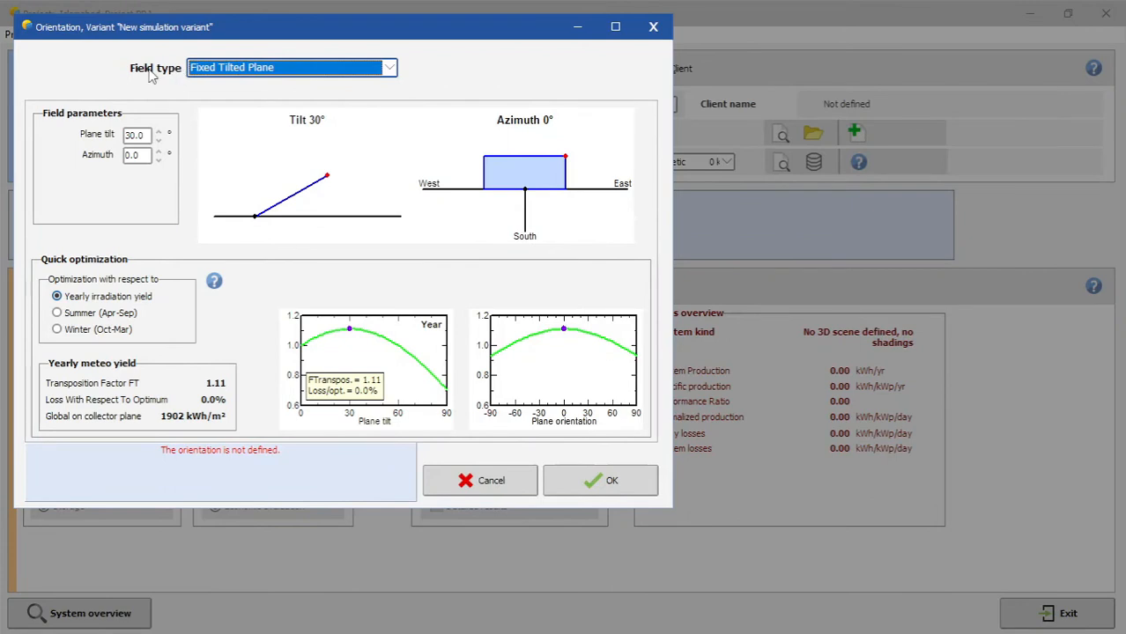
{"action": "left_click", "coordinate": [389, 68]}
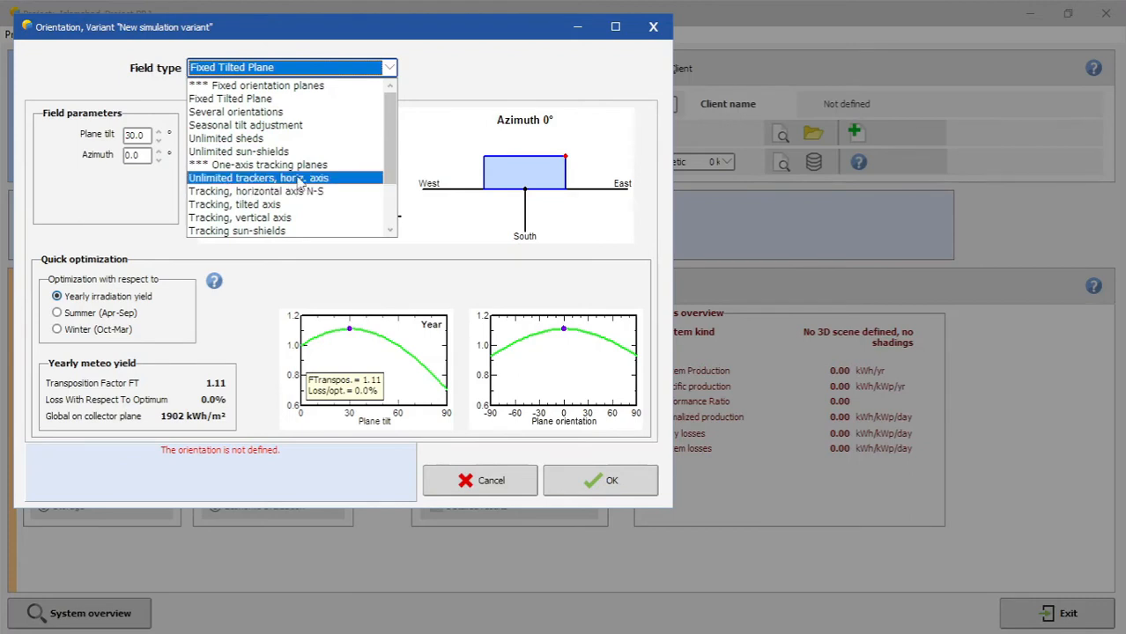
{"action": "scroll", "coordinate": [304, 192], "scroll_direction": "down", "scroll_amount": 1}
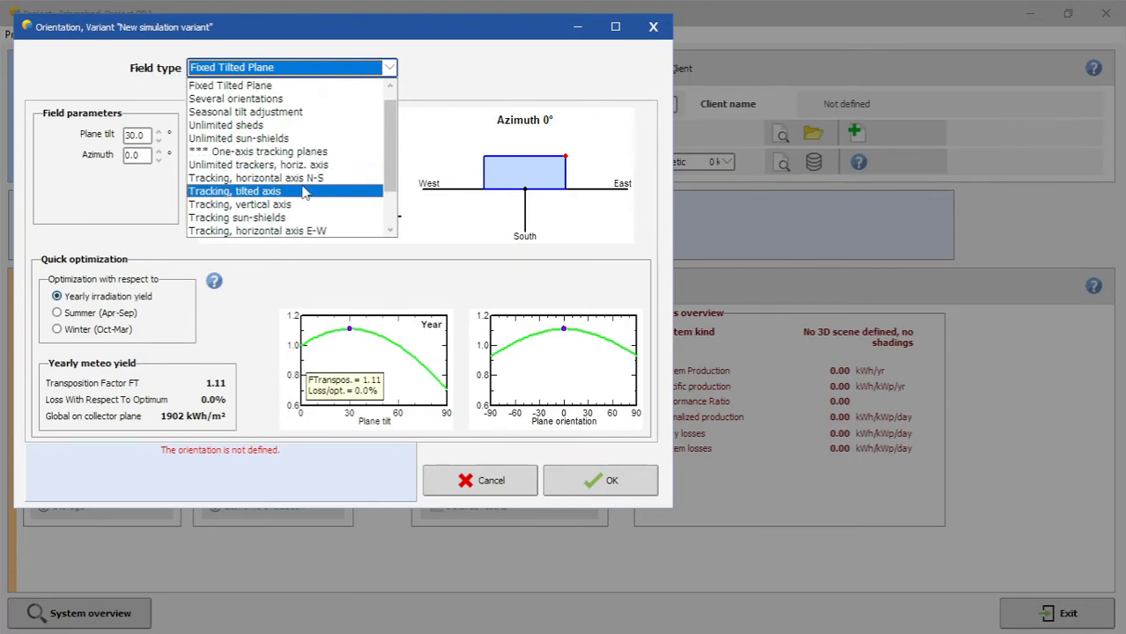
{"action": "scroll", "coordinate": [308, 192], "scroll_direction": "down", "scroll_amount": 1}
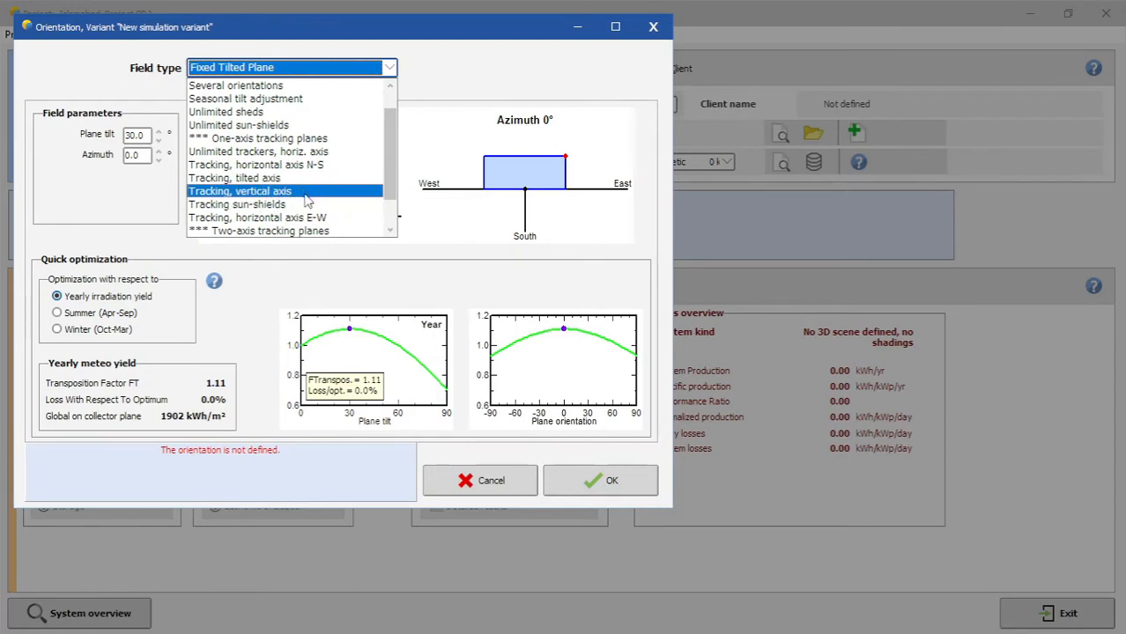
{"action": "scroll", "coordinate": [304, 200], "scroll_direction": "down", "scroll_amount": 1}
{"action": "scroll", "coordinate": [299, 199], "scroll_direction": "down", "scroll_amount": 1}
{"action": "scroll", "coordinate": [292, 199], "scroll_direction": "down", "scroll_amount": 1}
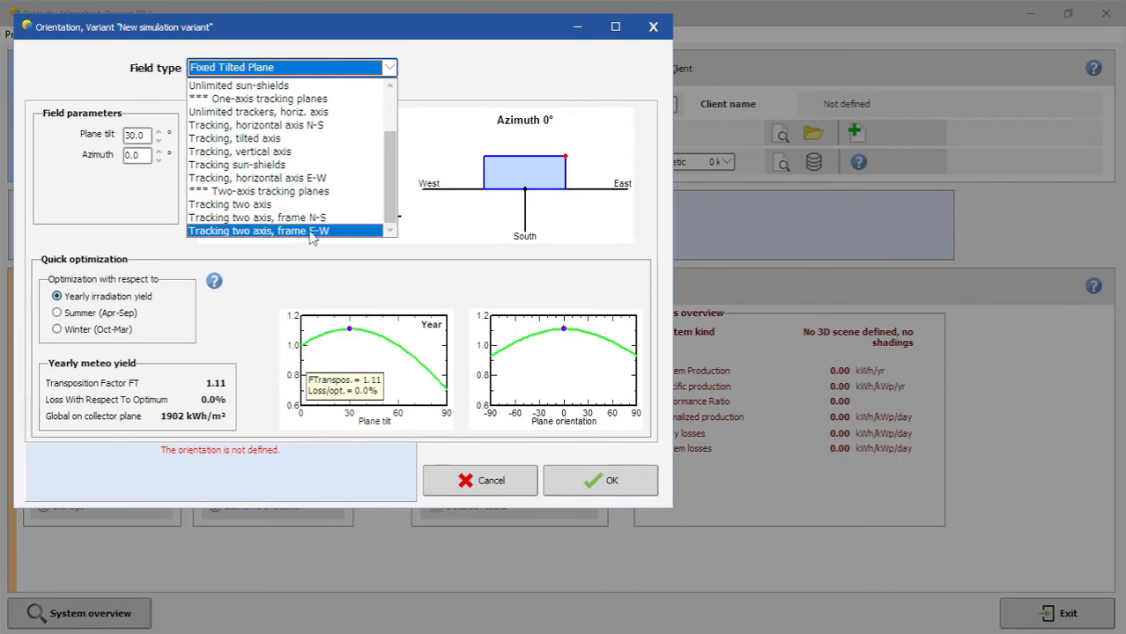
{"action": "scroll", "coordinate": [291, 189], "scroll_direction": "up", "scroll_amount": 4}
{"action": "scroll", "coordinate": [282, 128], "scroll_direction": "up", "scroll_amount": 1}
{"action": "scroll", "coordinate": [269, 177], "scroll_direction": "down", "scroll_amount": 3}
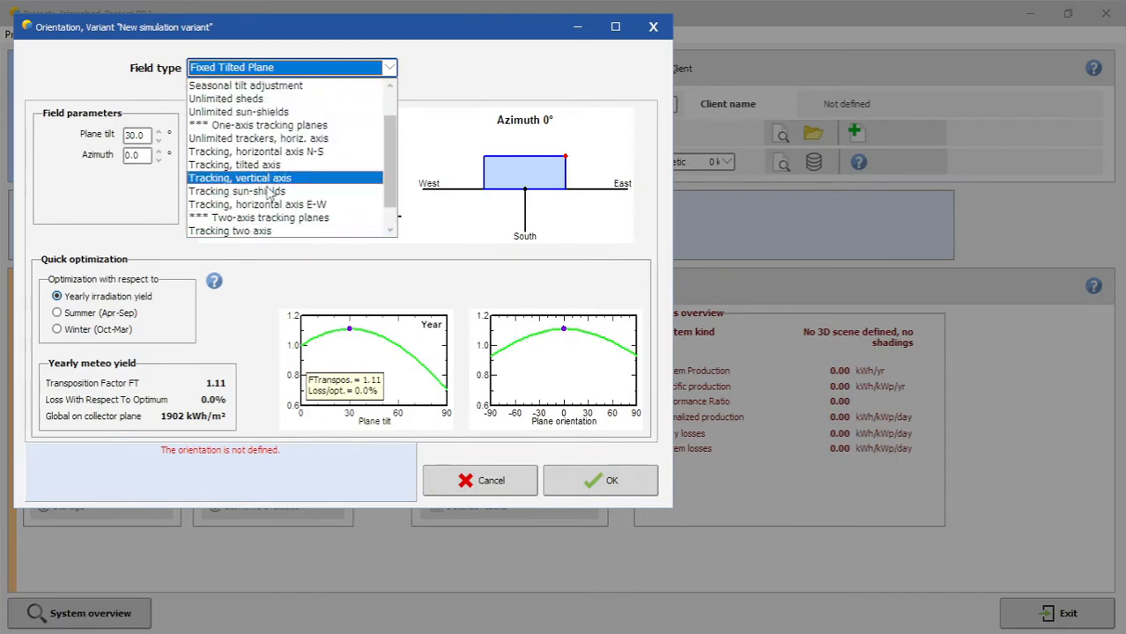
{"action": "scroll", "coordinate": [273, 193], "scroll_direction": "down", "scroll_amount": 2}
{"action": "scroll", "coordinate": [304, 208], "scroll_direction": "up", "scroll_amount": 2}
{"action": "scroll", "coordinate": [304, 208], "scroll_direction": "down", "scroll_amount": 2}
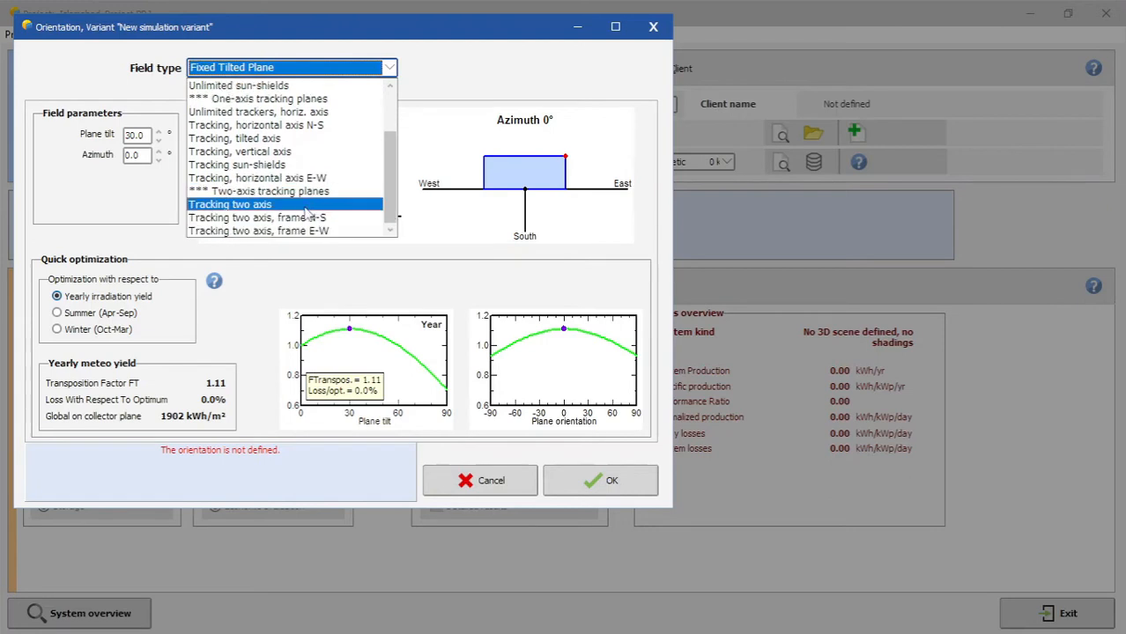
{"action": "scroll", "coordinate": [291, 145], "scroll_direction": "up", "scroll_amount": 4}
{"action": "scroll", "coordinate": [286, 123], "scroll_direction": "up", "scroll_amount": 1}
{"action": "left_click", "coordinate": [275, 104]}
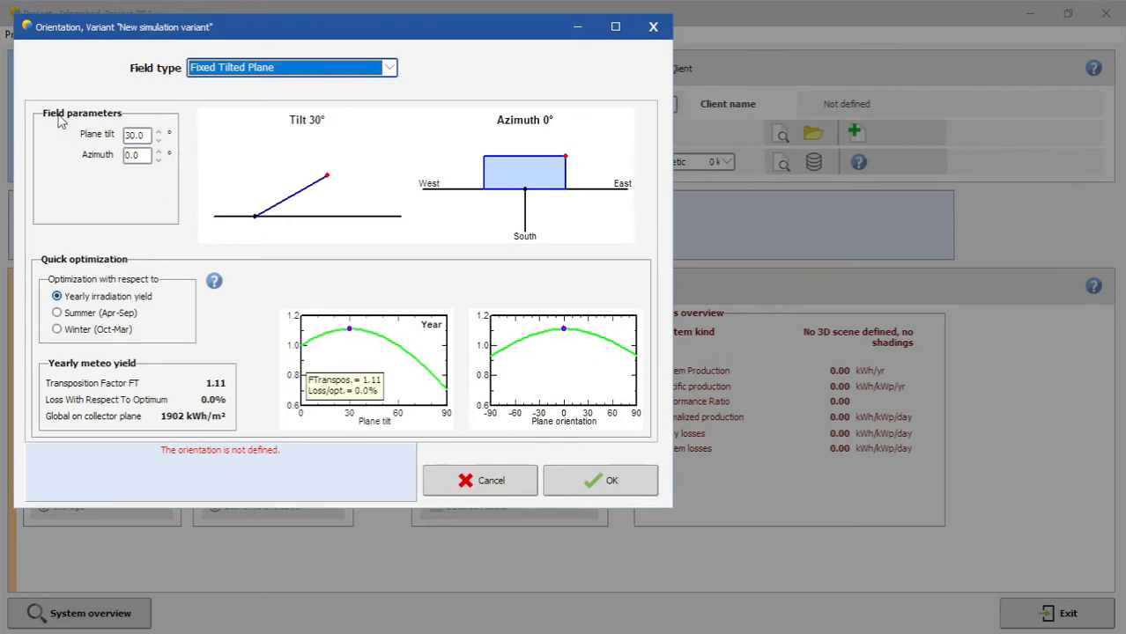
Try a 35° plane tilt with yearly irradiation optimization, then return to 30° tilt, 0° azimuth.
{"action": "left_click", "coordinate": [127, 136]}
{"action": "key", "text": "Tab"}
{"action": "left_click", "coordinate": [56, 296]}
{"action": "type", "text": "35"}
{"action": "key", "text": "Return"}
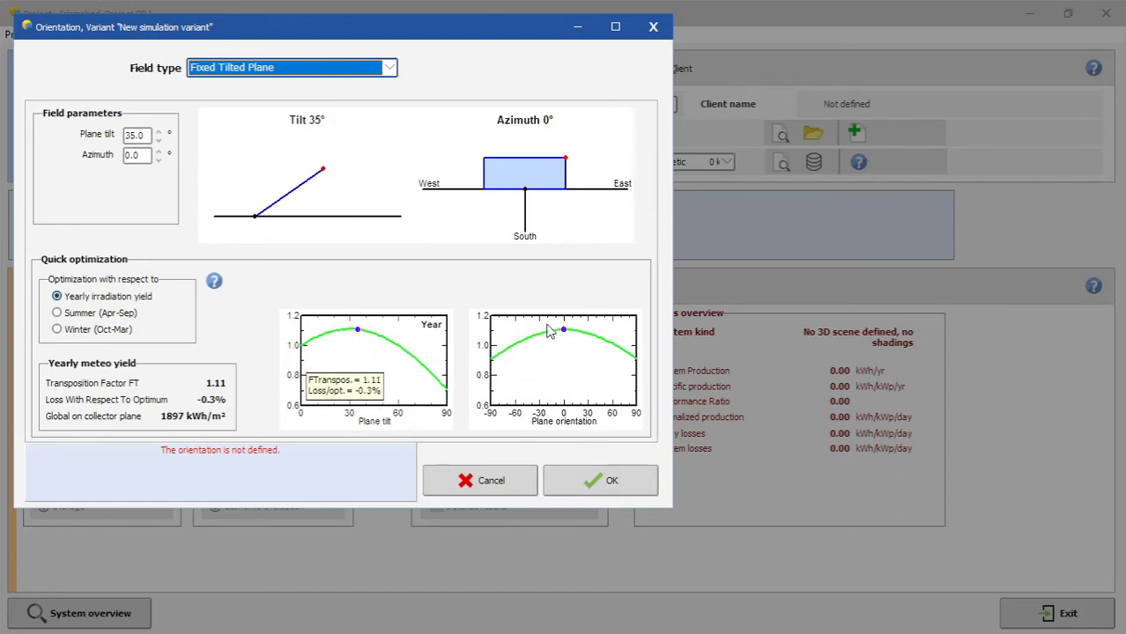
{"action": "left_click", "coordinate": [158, 140]}
{"action": "left_click", "coordinate": [159, 140]}
{"action": "left_click", "coordinate": [97, 296]}
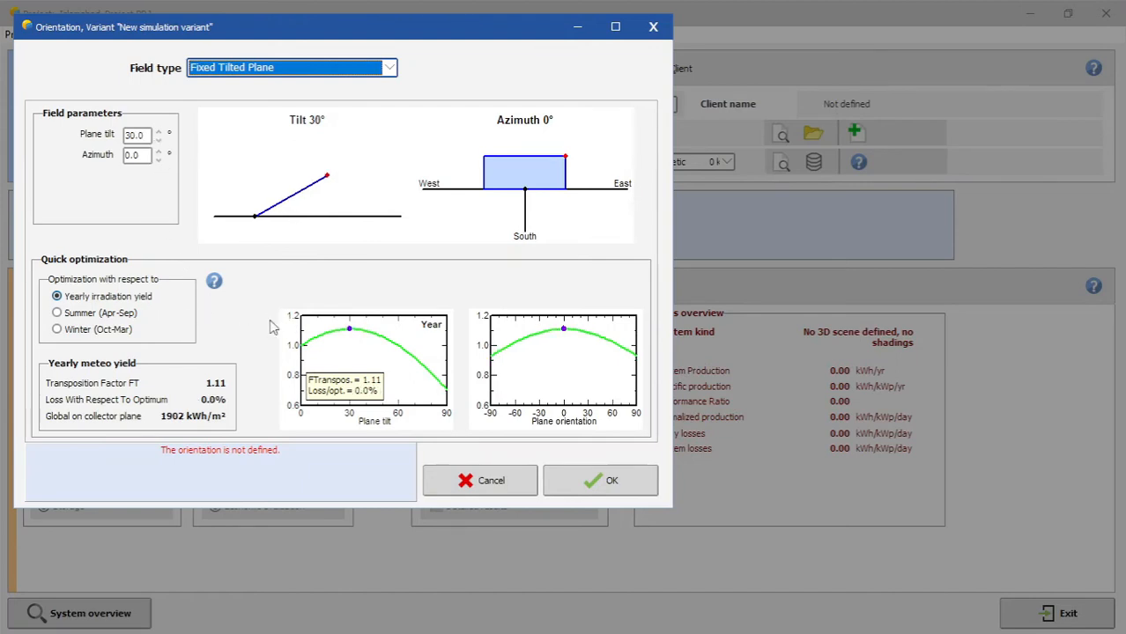
Confirm the orientation and bring up the grid system definition for the variant.
{"action": "left_click", "coordinate": [624, 480]}
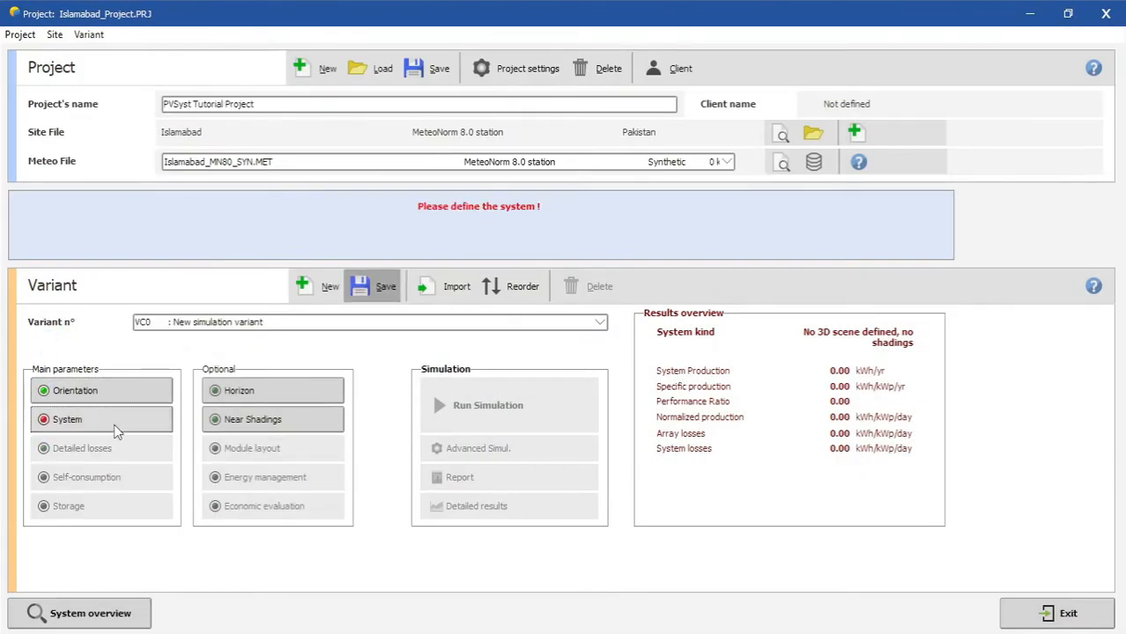
{"action": "left_click", "coordinate": [94, 390]}
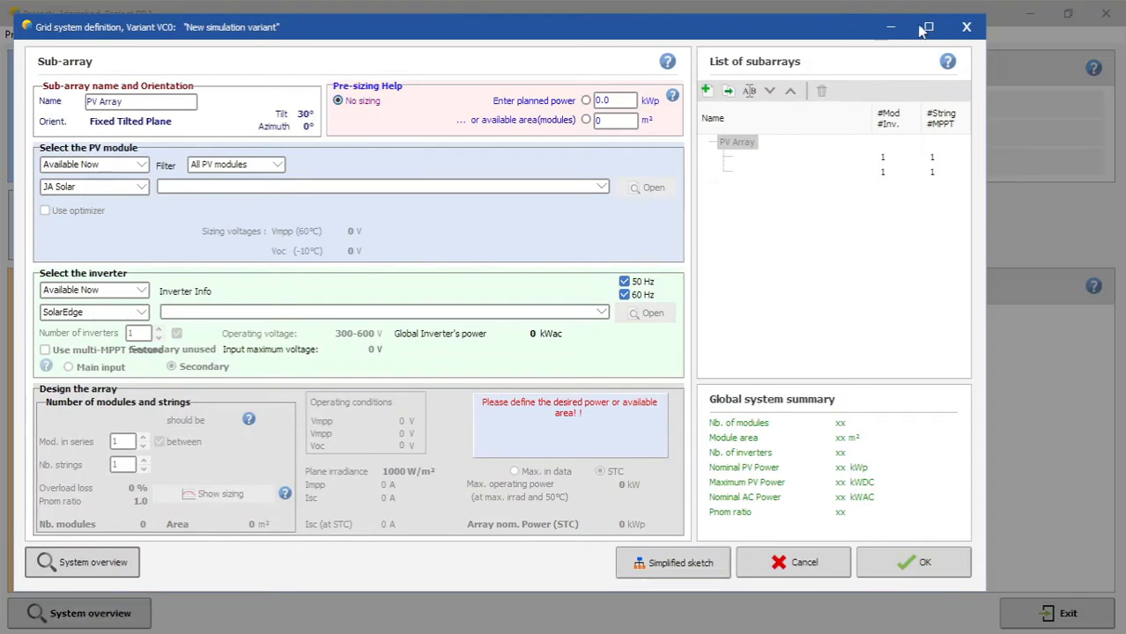
Name the sub-array 'PV Array' and leave Pre-sizing Help on No sizing.
{"action": "left_click", "coordinate": [927, 28]}
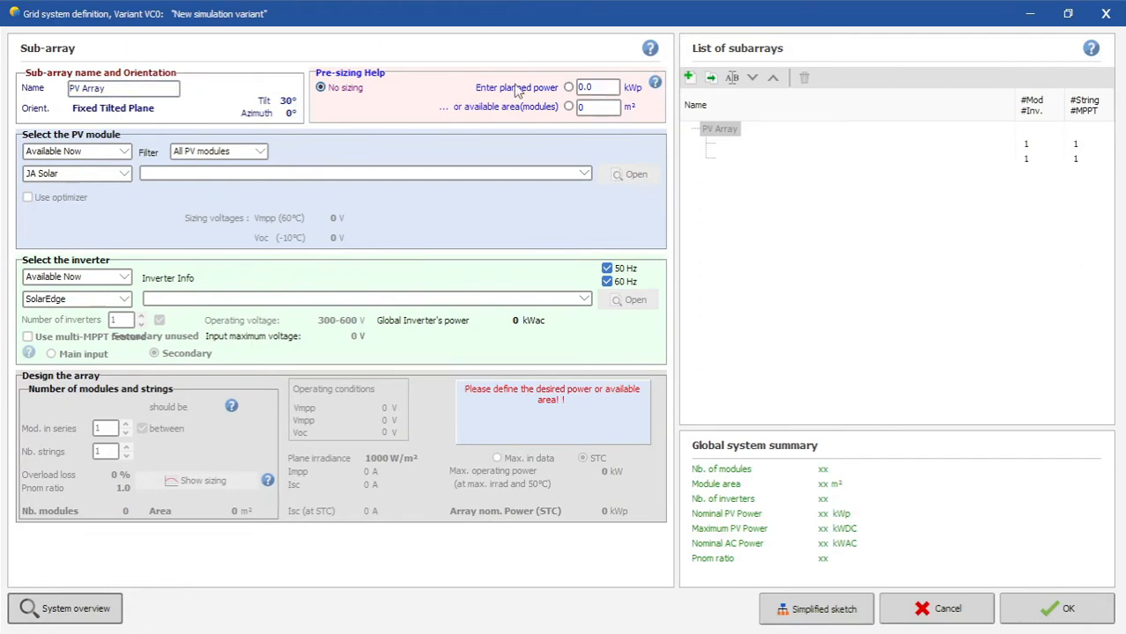
{"action": "left_click", "coordinate": [92, 89]}
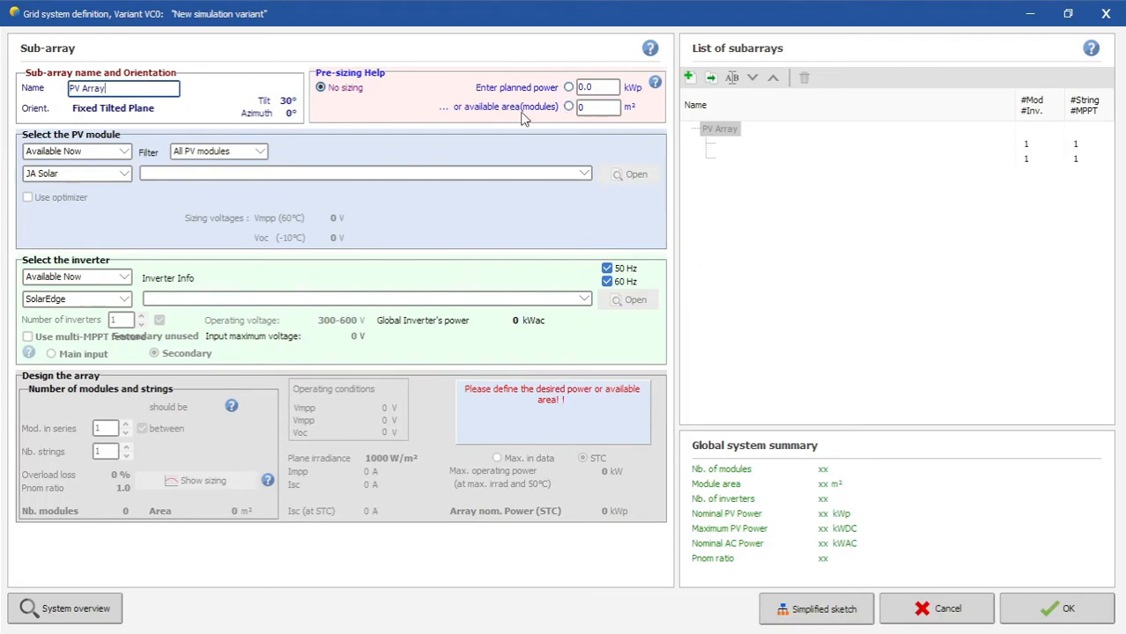
{"action": "left_click", "coordinate": [617, 107]}
{"action": "left_click", "coordinate": [596, 87]}
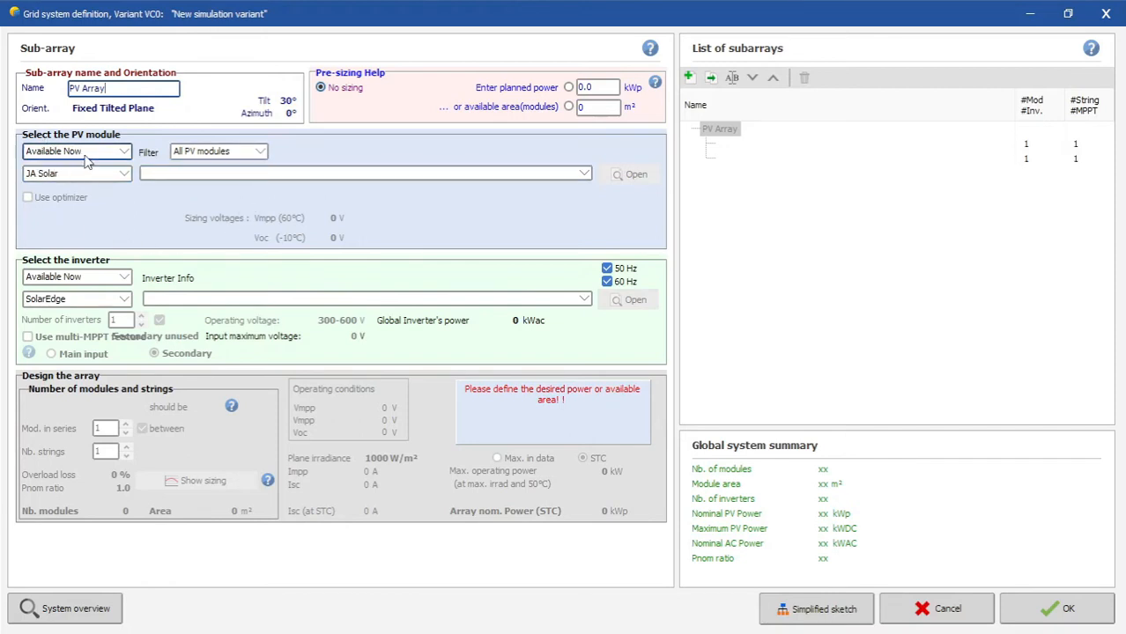
Choose the available JA Solar 315 Wp JAP72-S01-315-SC-1500 module for the sub-array.
{"action": "left_click", "coordinate": [121, 152]}
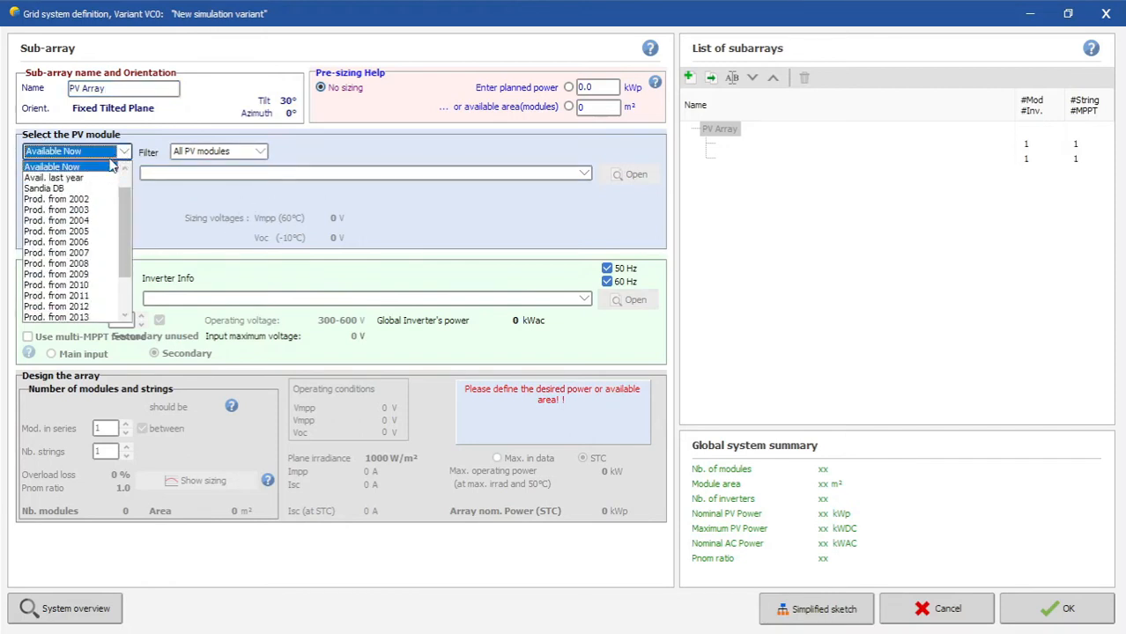
{"action": "left_click", "coordinate": [103, 168]}
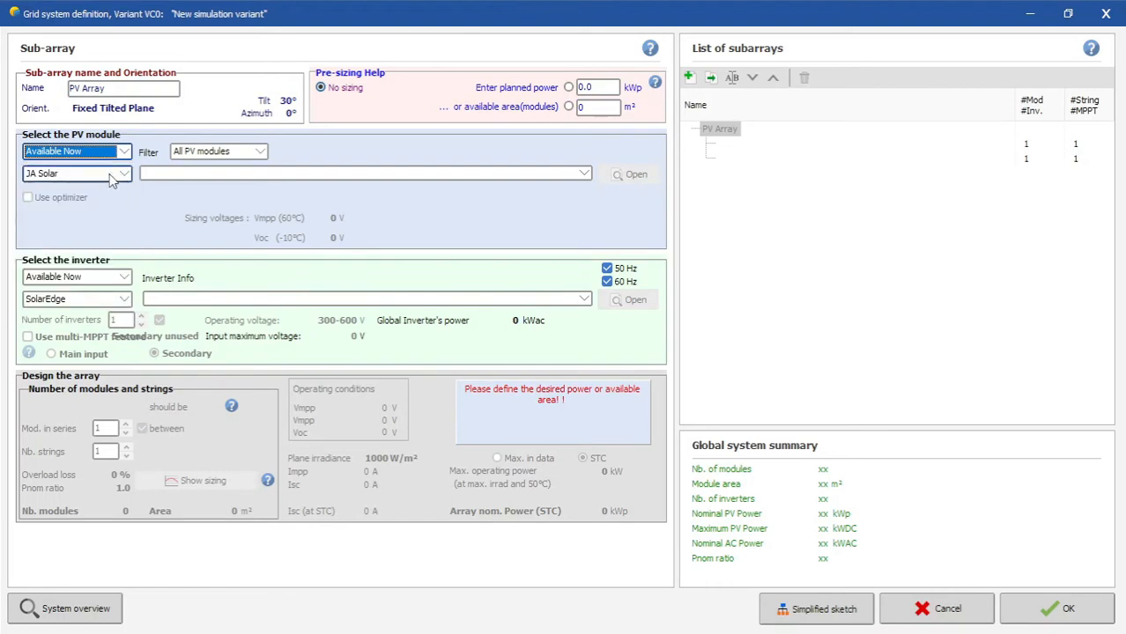
{"action": "left_click", "coordinate": [111, 176]}
{"action": "left_click", "coordinate": [102, 190]}
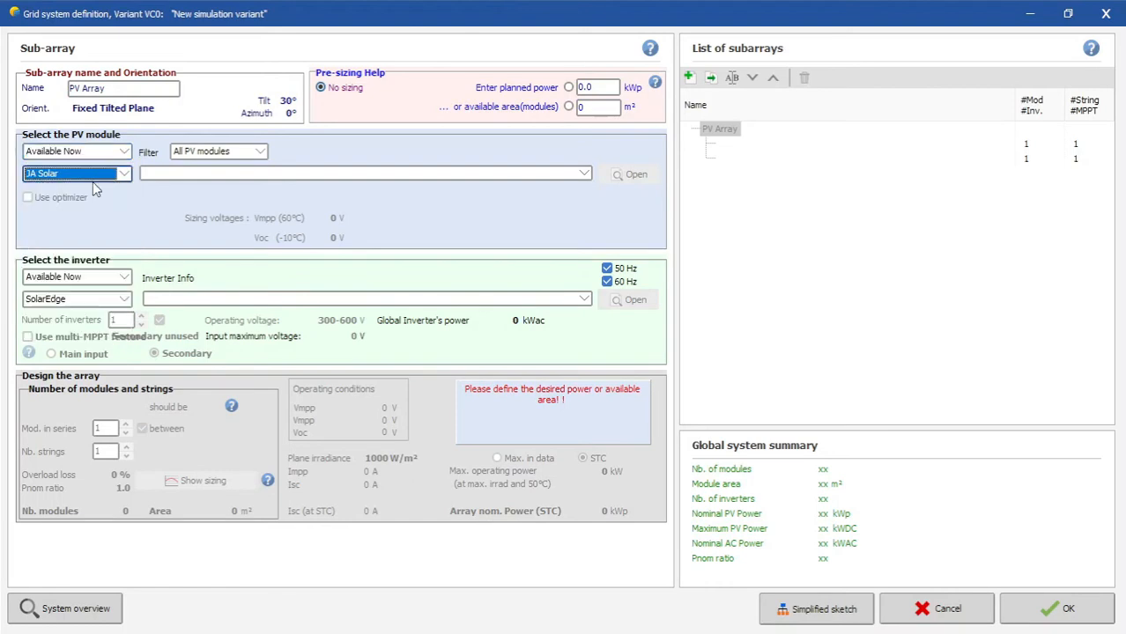
{"action": "left_click", "coordinate": [247, 174]}
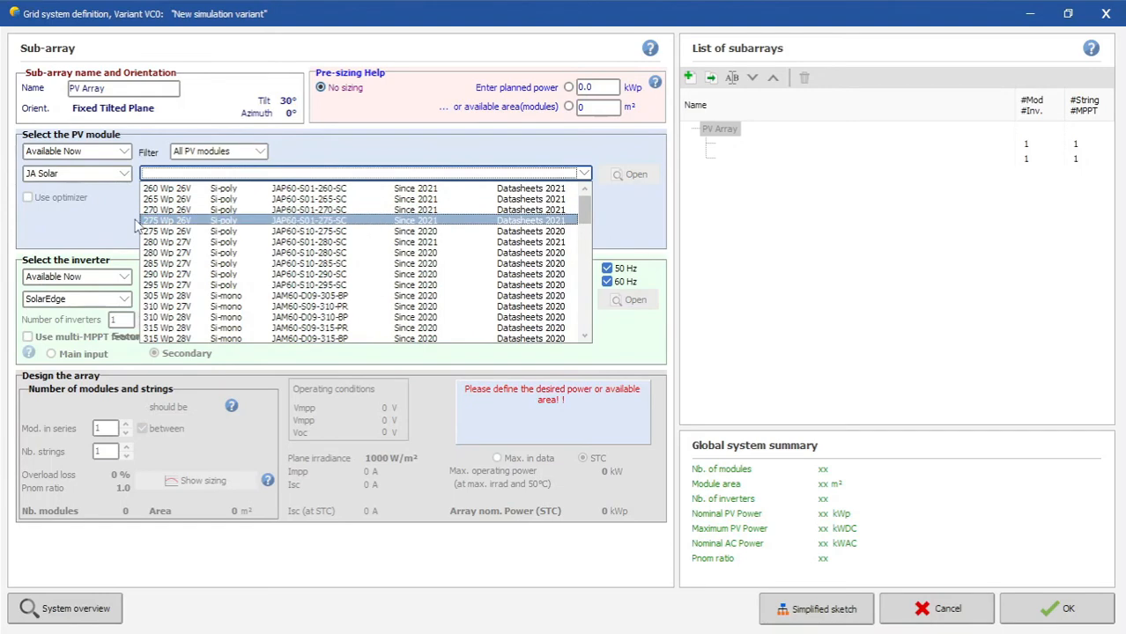
{"action": "scroll", "coordinate": [229, 264], "scroll_direction": "down", "scroll_amount": 1}
{"action": "scroll", "coordinate": [216, 274], "scroll_direction": "down", "scroll_amount": 2}
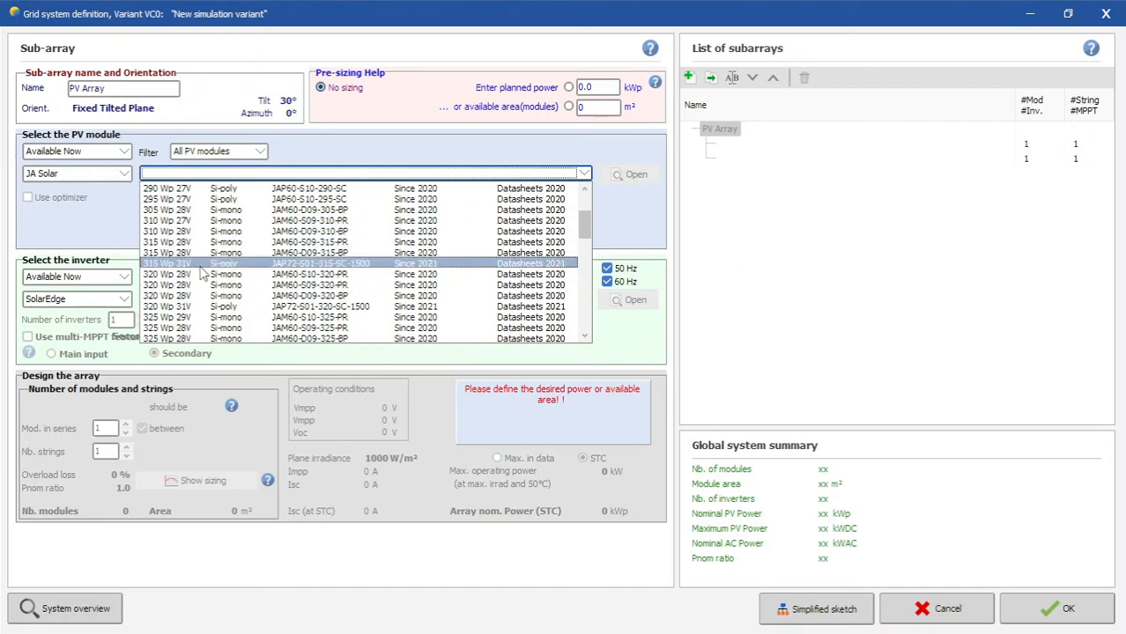
{"action": "left_click", "coordinate": [210, 264]}
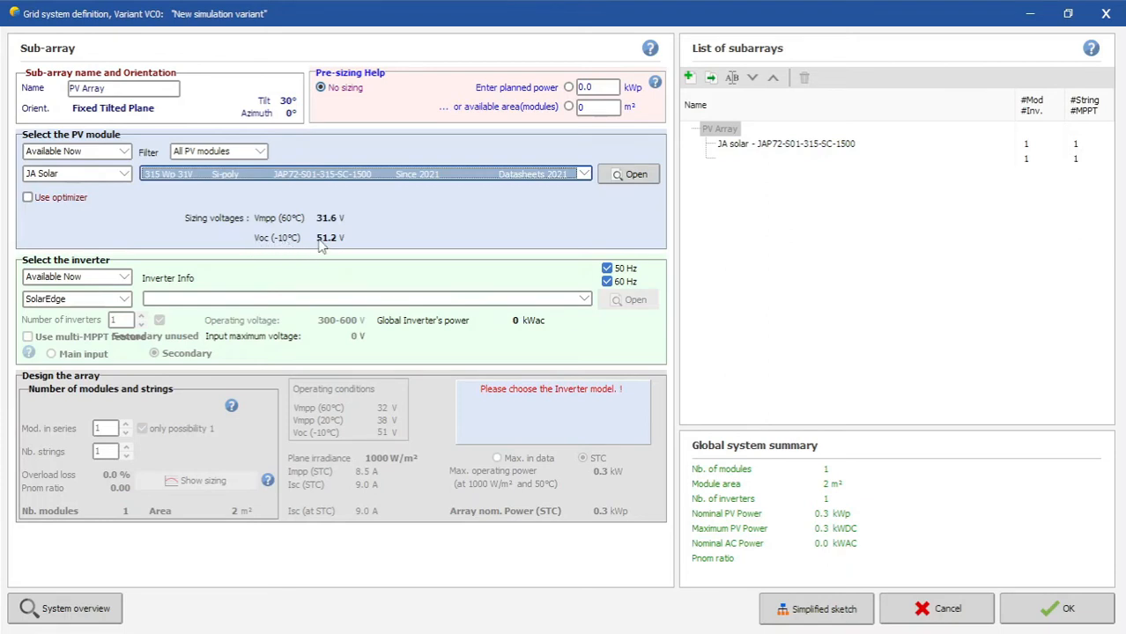
Select available SolarMax 10ES-T inverters, set 19 modules in series over 4 strings, and accept the system.
{"action": "left_click", "coordinate": [110, 280]}
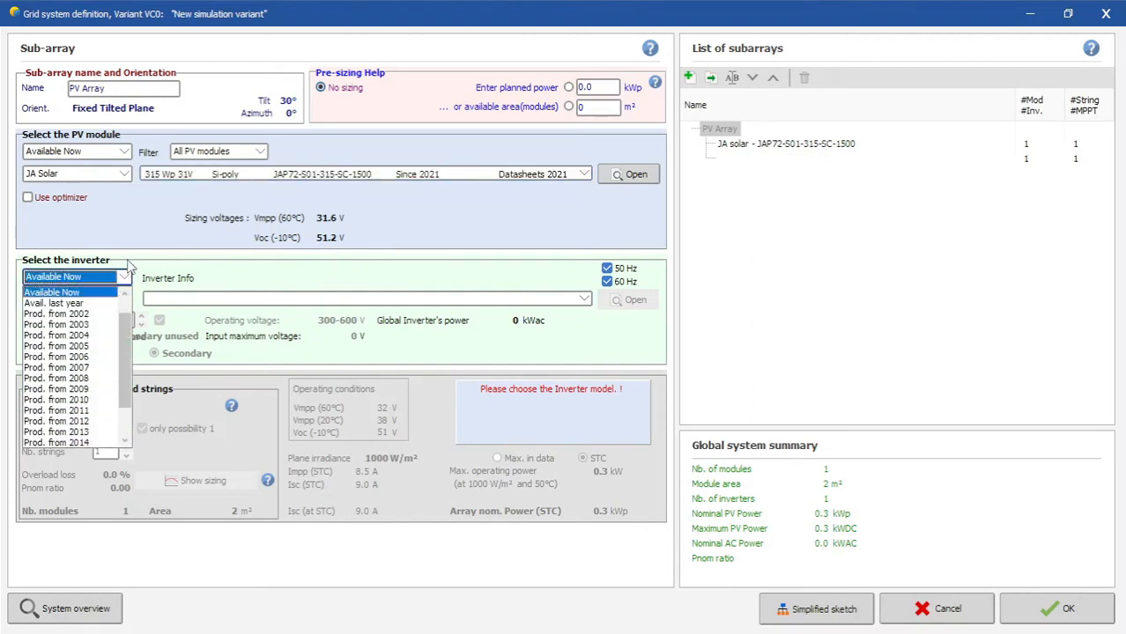
{"action": "left_click", "coordinate": [86, 291]}
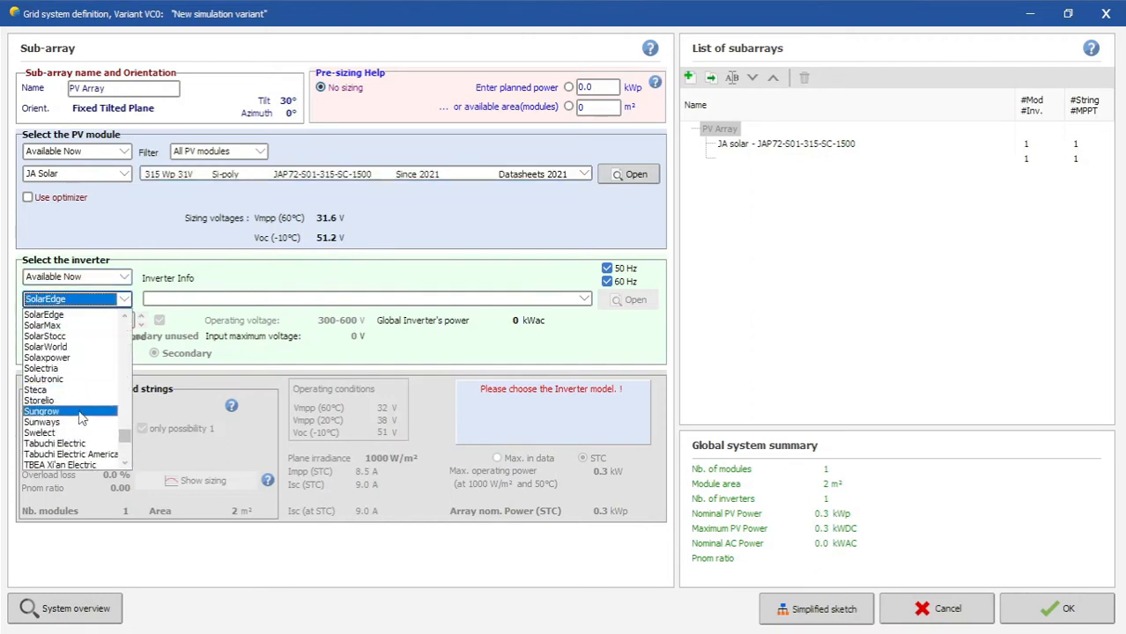
{"action": "scroll", "coordinate": [78, 405], "scroll_direction": "up", "scroll_amount": 5}
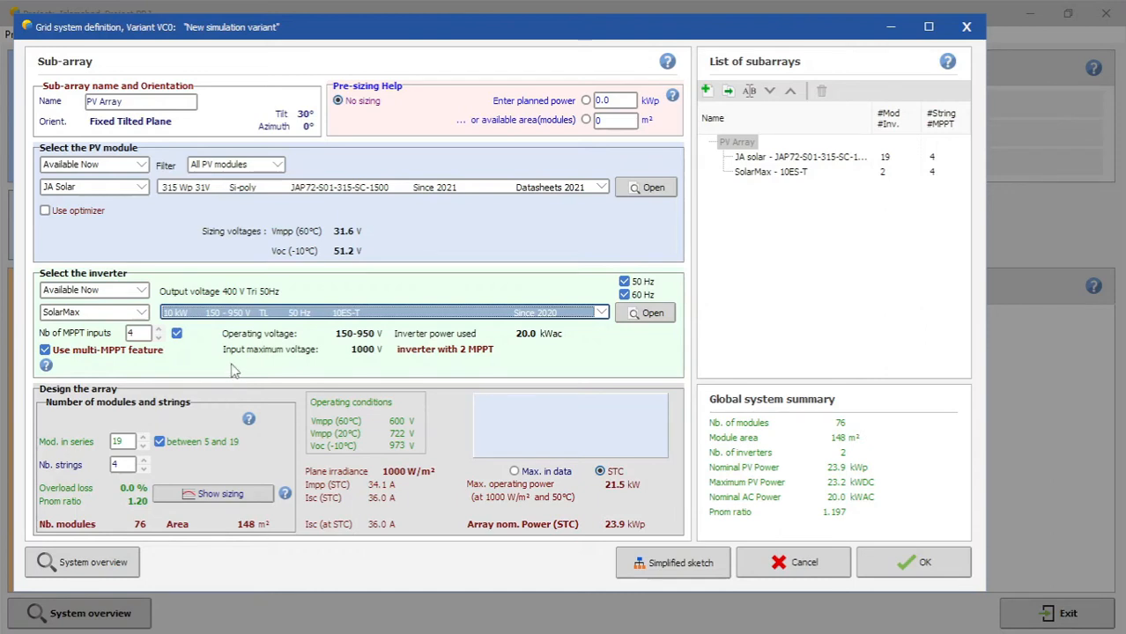
{"action": "left_click", "coordinate": [117, 461]}
{"action": "left_click", "coordinate": [123, 464]}
{"action": "key", "text": "BackSpace"}
{"action": "left_click", "coordinate": [916, 562]}
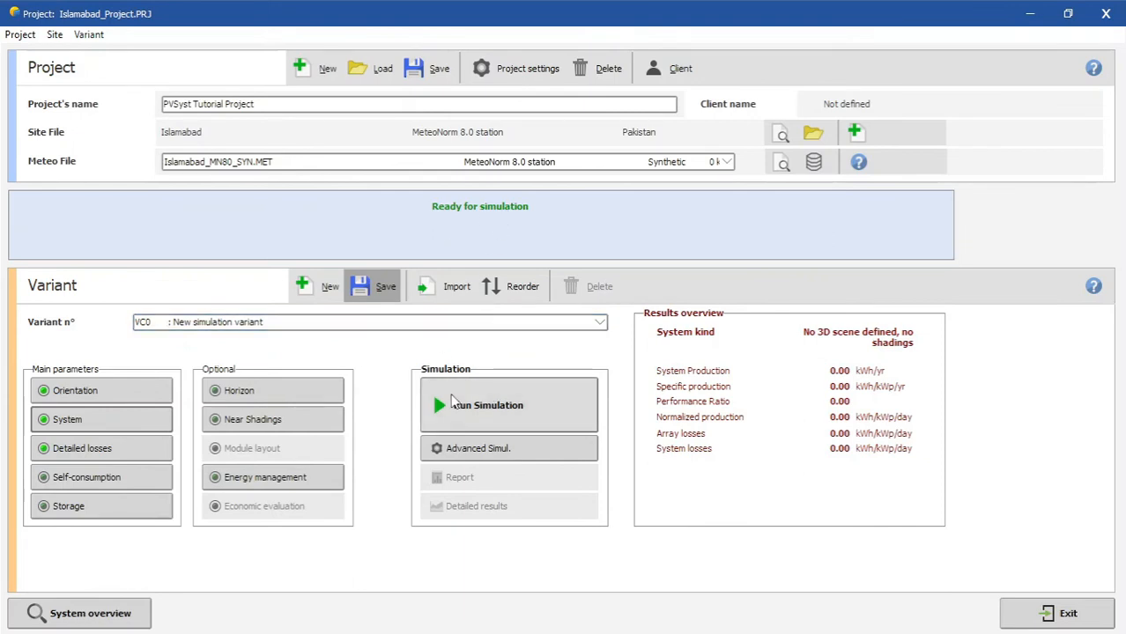
Run the simulation and view the report's project summary page showing 37.21 MWh/year.
{"action": "left_click", "coordinate": [485, 409]}
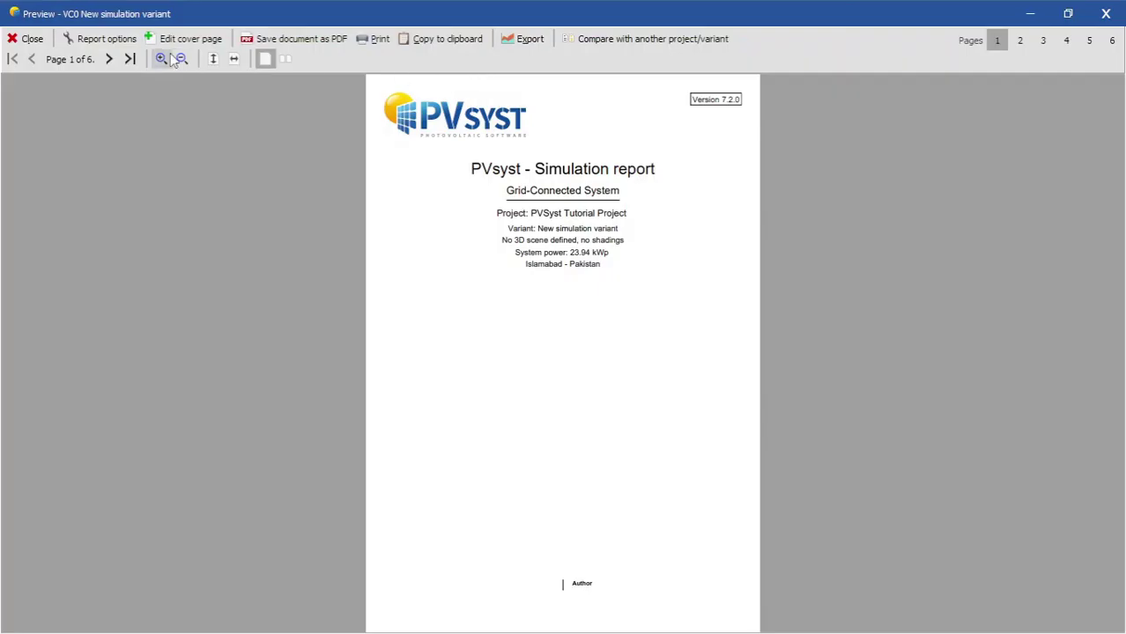
{"action": "left_click", "coordinate": [162, 59]}
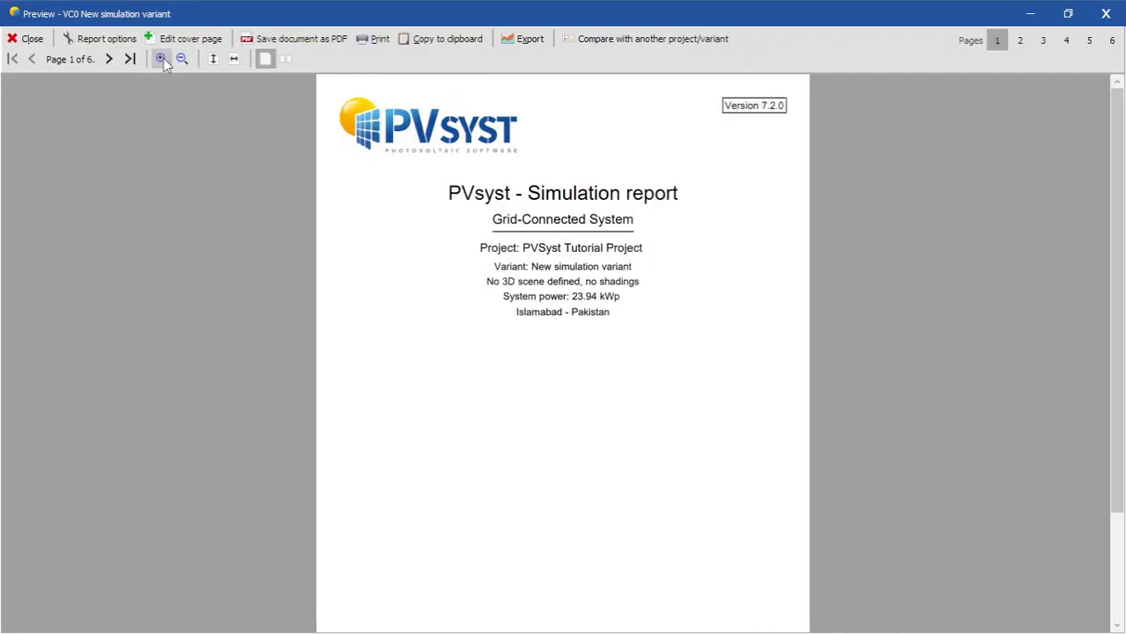
{"action": "left_click", "coordinate": [164, 62]}
{"action": "left_click", "coordinate": [180, 59]}
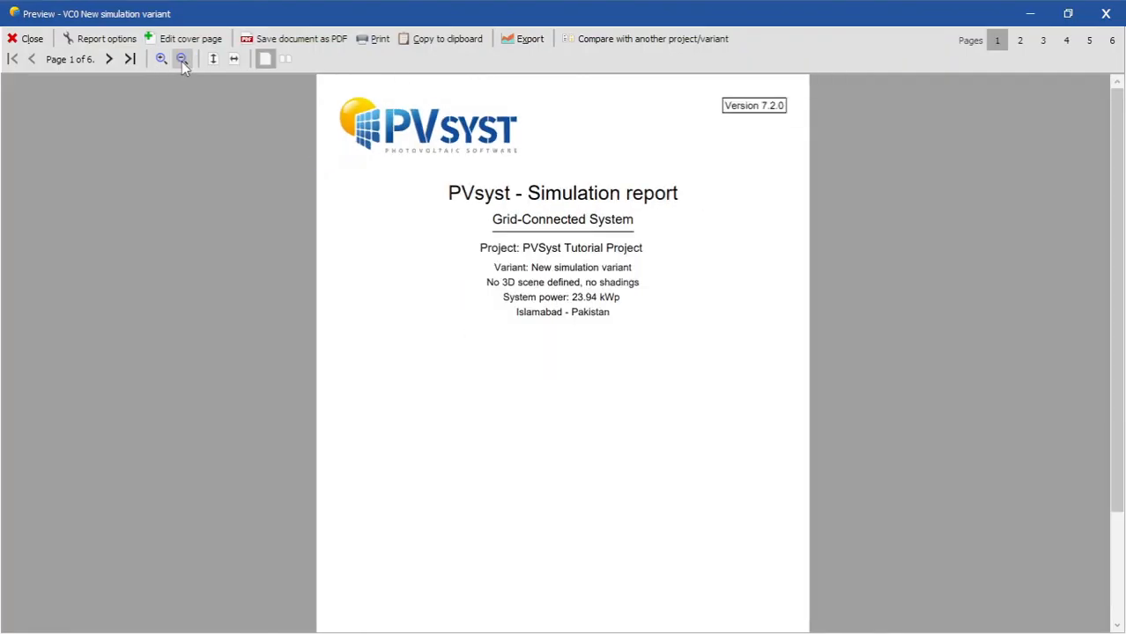
{"action": "scroll", "coordinate": [495, 319], "scroll_direction": "down", "scroll_amount": 3}
{"action": "scroll", "coordinate": [473, 272], "scroll_direction": "up", "scroll_amount": 3}
{"action": "scroll", "coordinate": [533, 317], "scroll_direction": "down", "scroll_amount": 2}
{"action": "scroll", "coordinate": [533, 324], "scroll_direction": "down", "scroll_amount": 1}
{"action": "scroll", "coordinate": [533, 324], "scroll_direction": "up", "scroll_amount": 1}
{"action": "scroll", "coordinate": [505, 265], "scroll_direction": "down", "scroll_amount": 1}
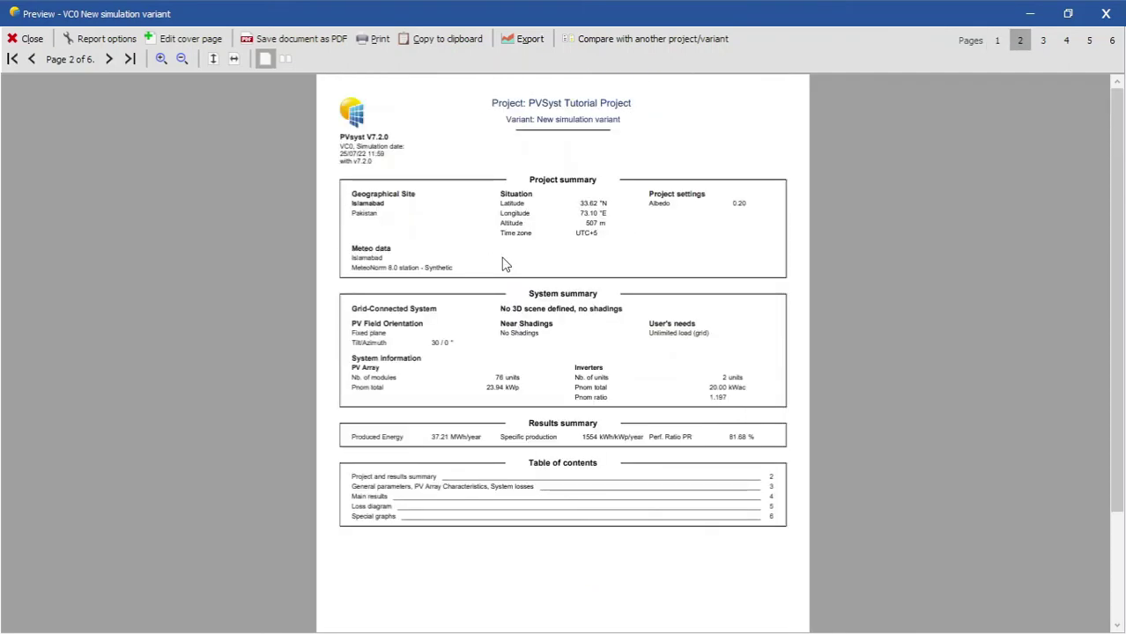
Enlarge the report preview while moving from page 2 to page 3's general parameters.
{"action": "left_click", "coordinate": [161, 59]}
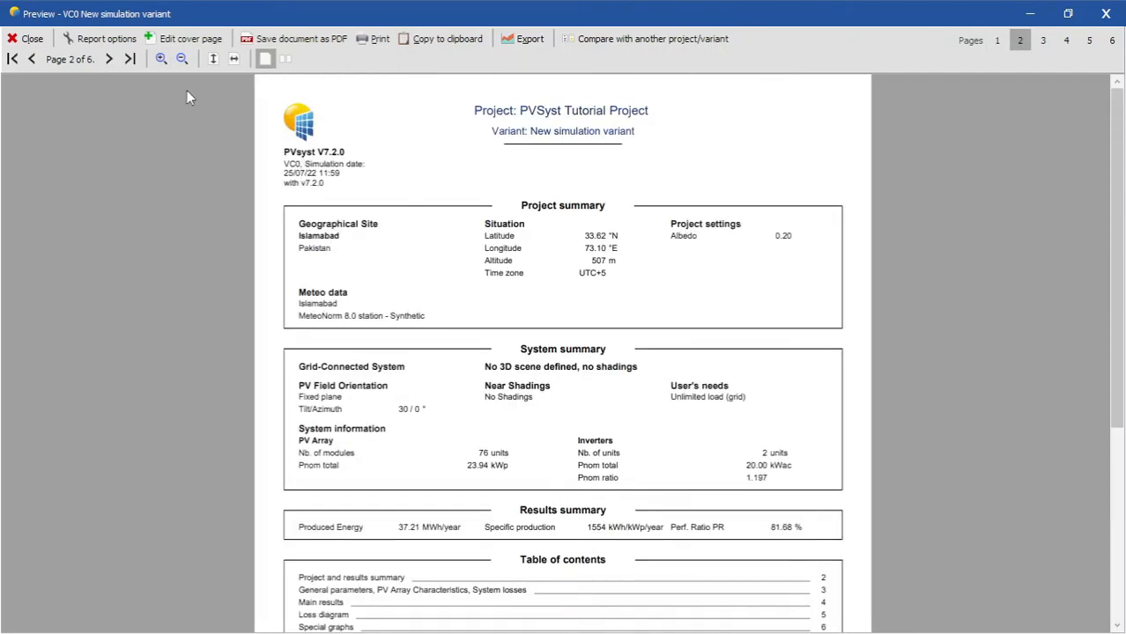
{"action": "left_click", "coordinate": [162, 62]}
{"action": "scroll", "coordinate": [457, 217], "scroll_direction": "down", "scroll_amount": 1}
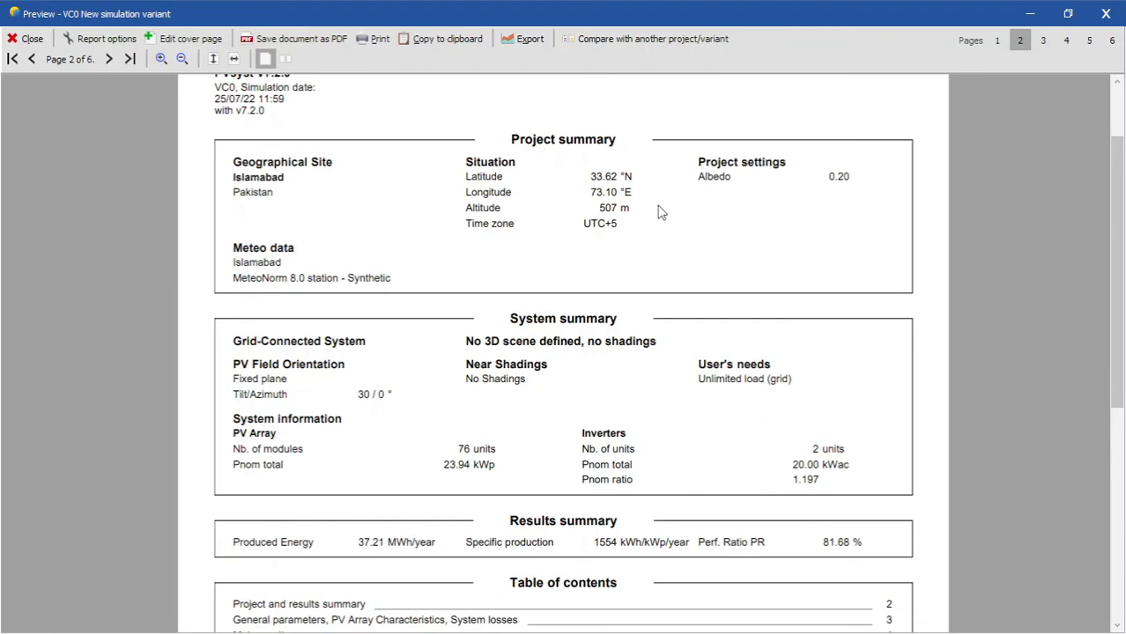
{"action": "scroll", "coordinate": [385, 295], "scroll_direction": "down", "scroll_amount": 2}
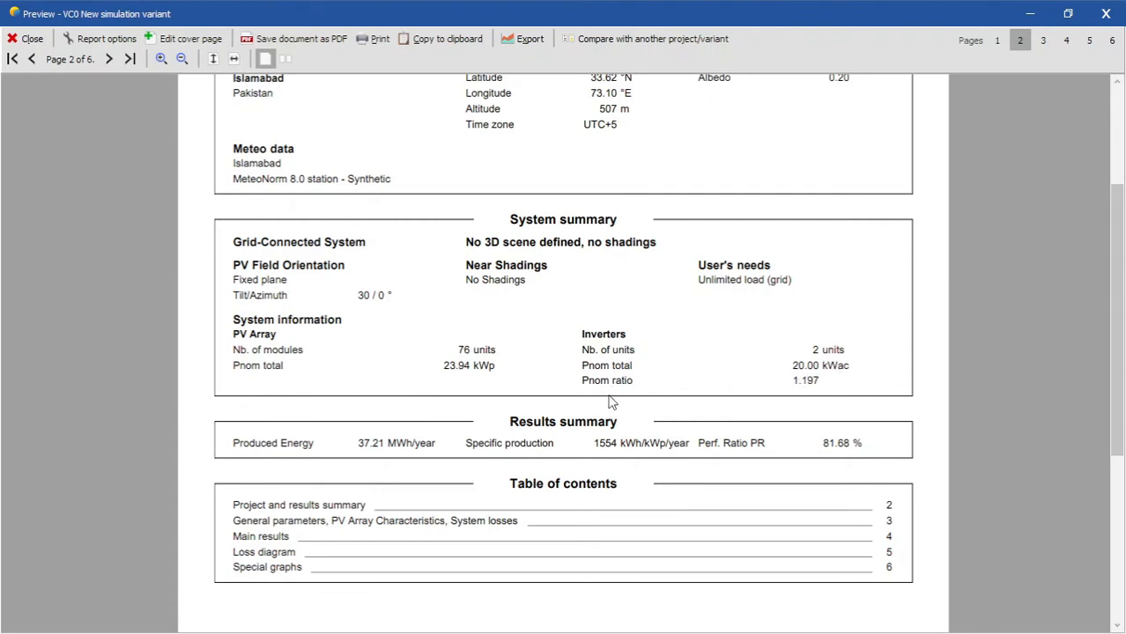
{"action": "scroll", "coordinate": [466, 365], "scroll_direction": "down", "scroll_amount": 3}
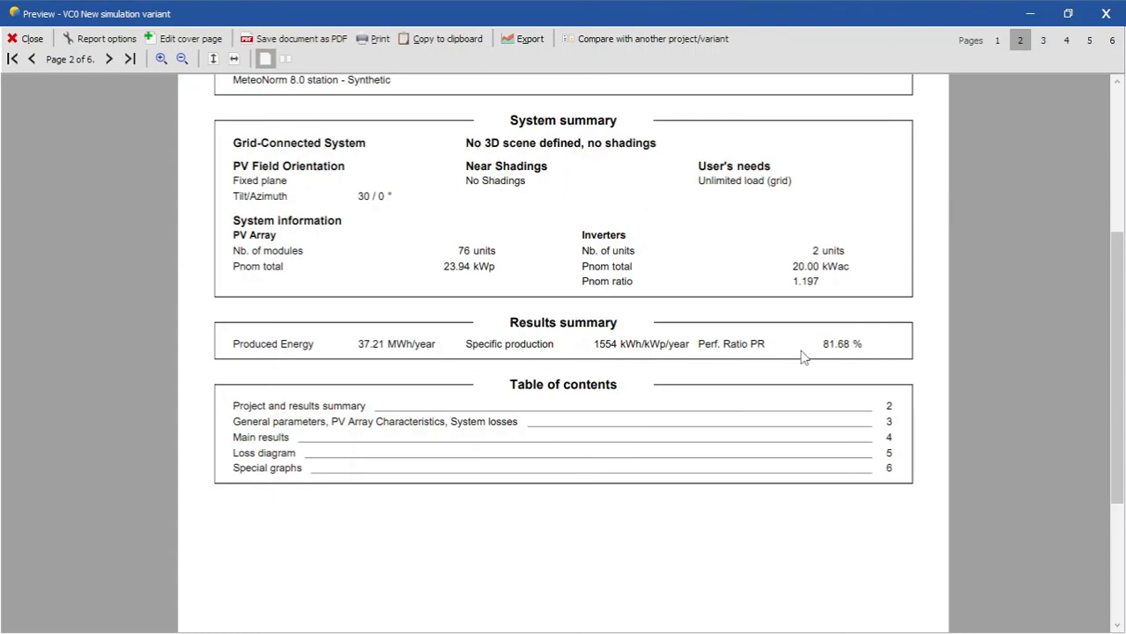
{"action": "scroll", "coordinate": [299, 461], "scroll_direction": "down", "scroll_amount": 2}
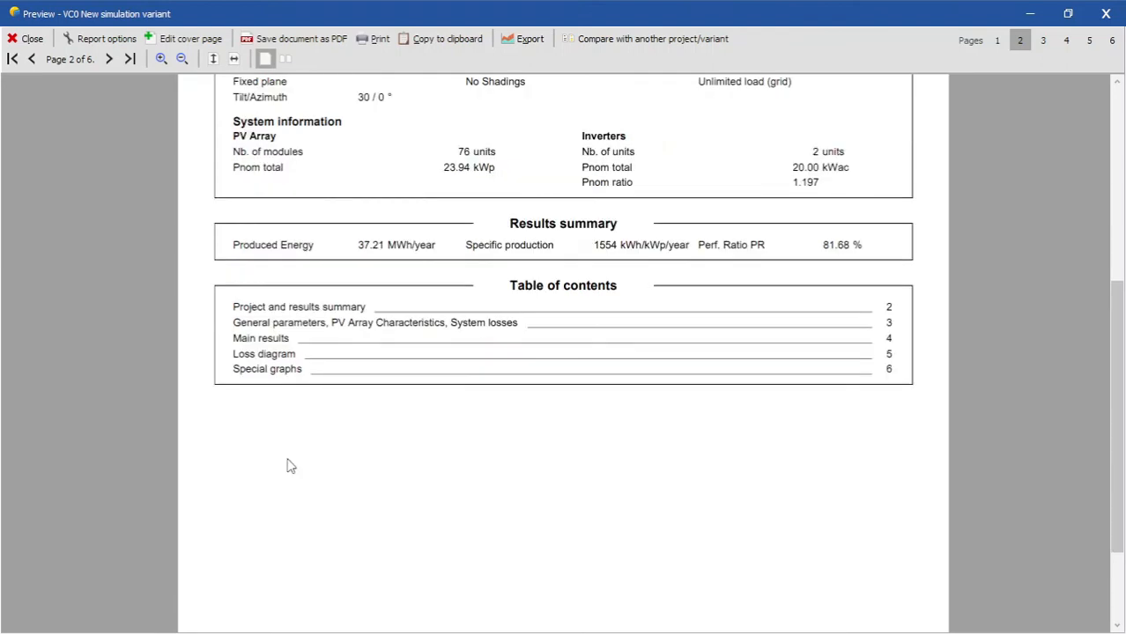
{"action": "scroll", "coordinate": [384, 396], "scroll_direction": "down", "scroll_amount": 2}
{"action": "scroll", "coordinate": [384, 396], "scroll_direction": "down", "scroll_amount": 1}
{"action": "scroll", "coordinate": [385, 380], "scroll_direction": "down", "scroll_amount": 5}
{"action": "scroll", "coordinate": [388, 352], "scroll_direction": "up", "scroll_amount": 1}
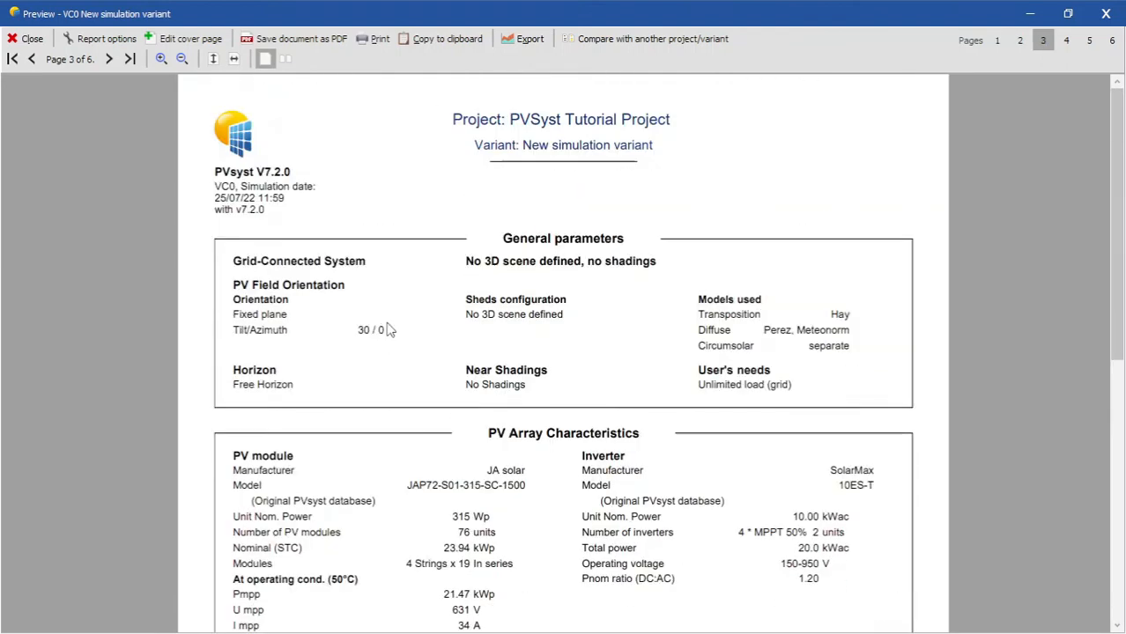
{"action": "scroll", "coordinate": [333, 224], "scroll_direction": "down", "scroll_amount": 1}
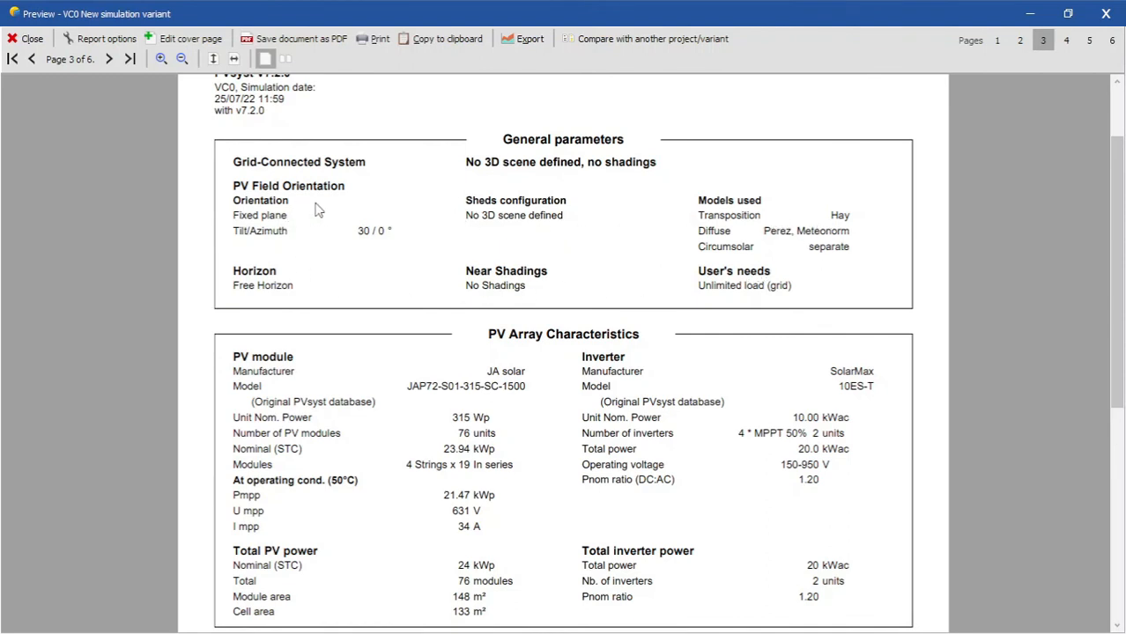
{"action": "scroll", "coordinate": [402, 274], "scroll_direction": "down", "scroll_amount": 1}
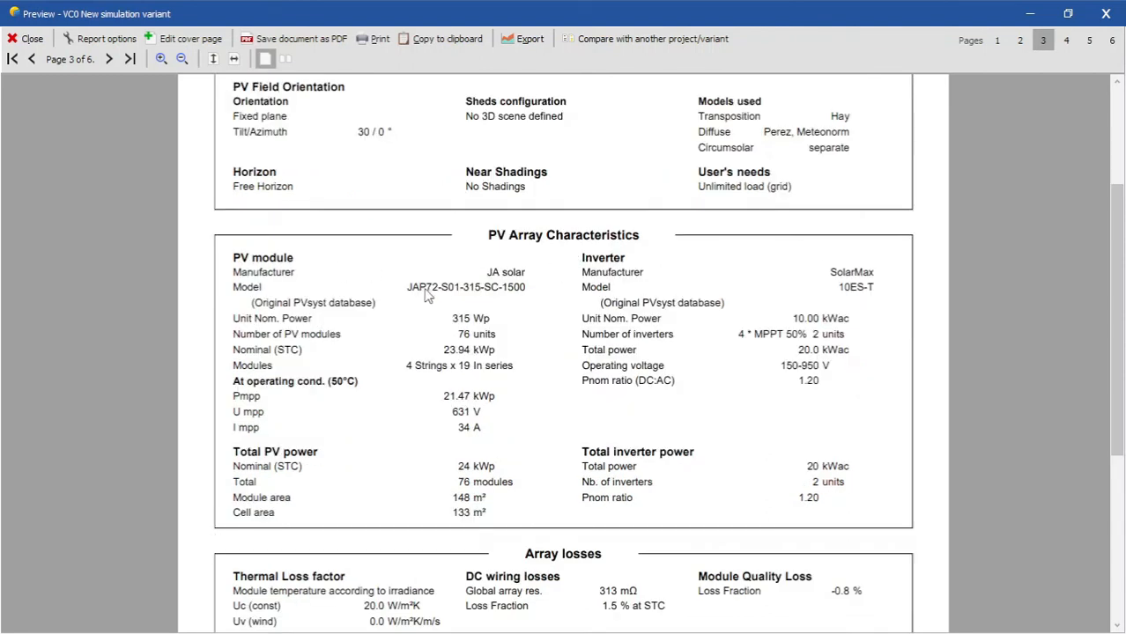
{"action": "scroll", "coordinate": [408, 327], "scroll_direction": "down", "scroll_amount": 1}
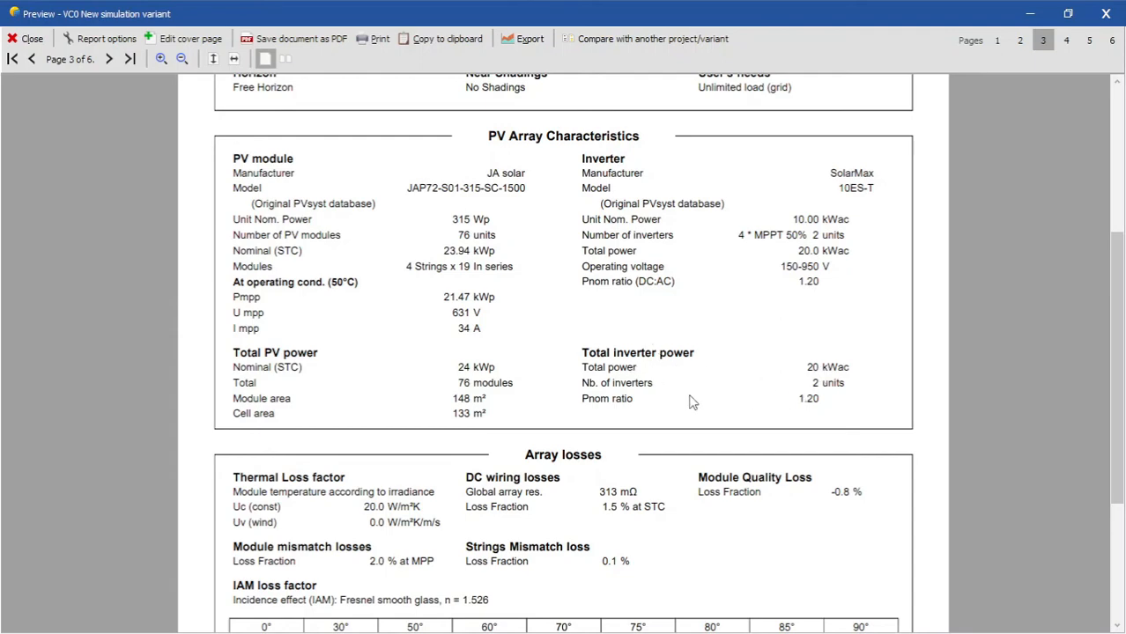
{"action": "scroll", "coordinate": [528, 398], "scroll_direction": "down", "scroll_amount": 3}
{"action": "scroll", "coordinate": [447, 399], "scroll_direction": "down", "scroll_amount": 3}
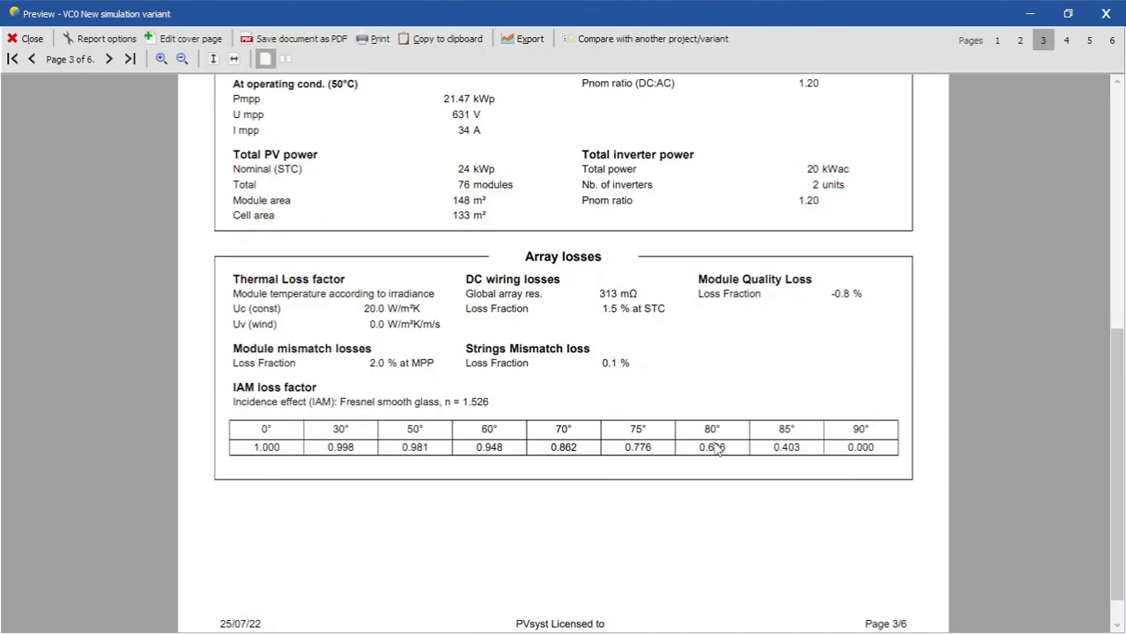
{"action": "scroll", "coordinate": [705, 436], "scroll_direction": "down", "scroll_amount": 1}
{"action": "scroll", "coordinate": [651, 430], "scroll_direction": "down", "scroll_amount": 1}
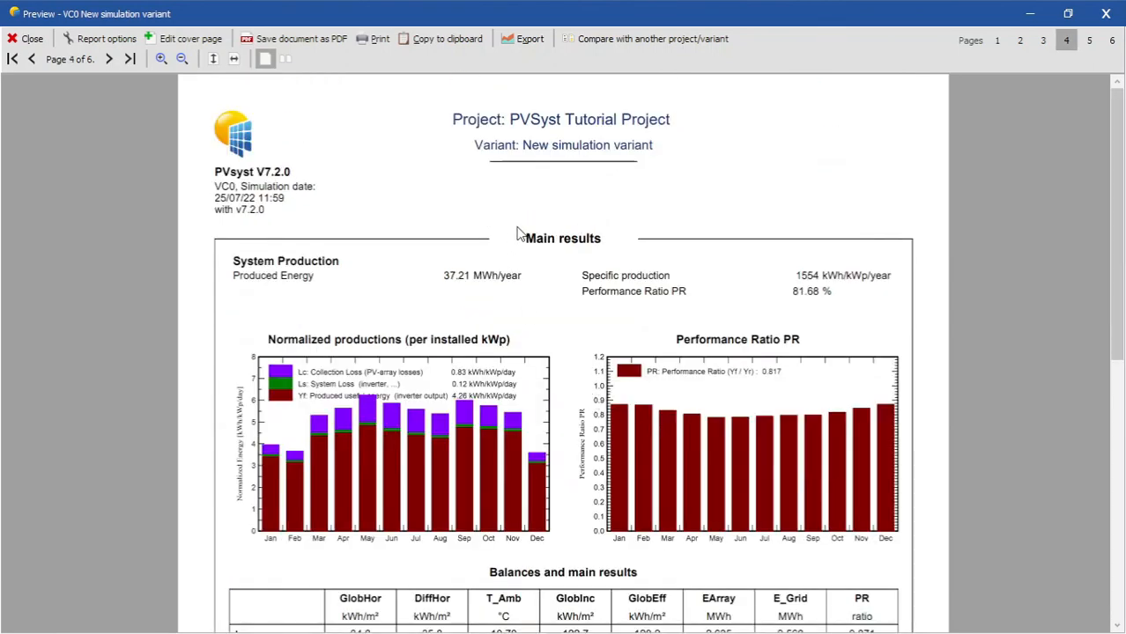
{"action": "scroll", "coordinate": [440, 225], "scroll_direction": "down", "scroll_amount": 3}
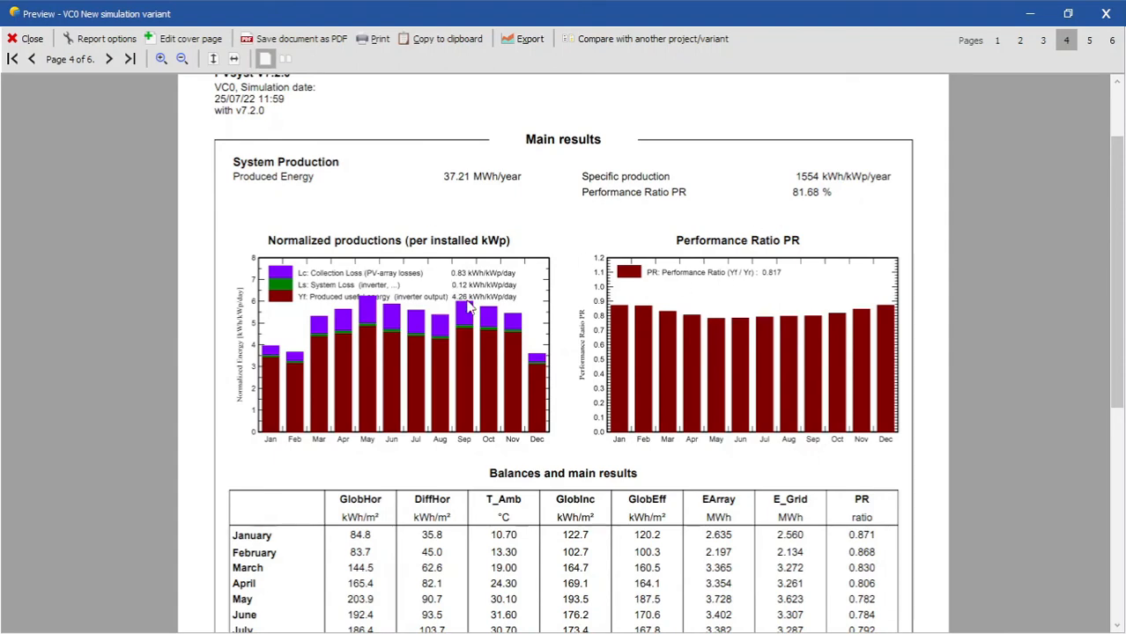
{"action": "scroll", "coordinate": [471, 308], "scroll_direction": "down", "scroll_amount": 1}
{"action": "scroll", "coordinate": [528, 264], "scroll_direction": "up", "scroll_amount": 1}
{"action": "scroll", "coordinate": [581, 319], "scroll_direction": "down", "scroll_amount": 2}
{"action": "scroll", "coordinate": [565, 316], "scroll_direction": "down", "scroll_amount": 1}
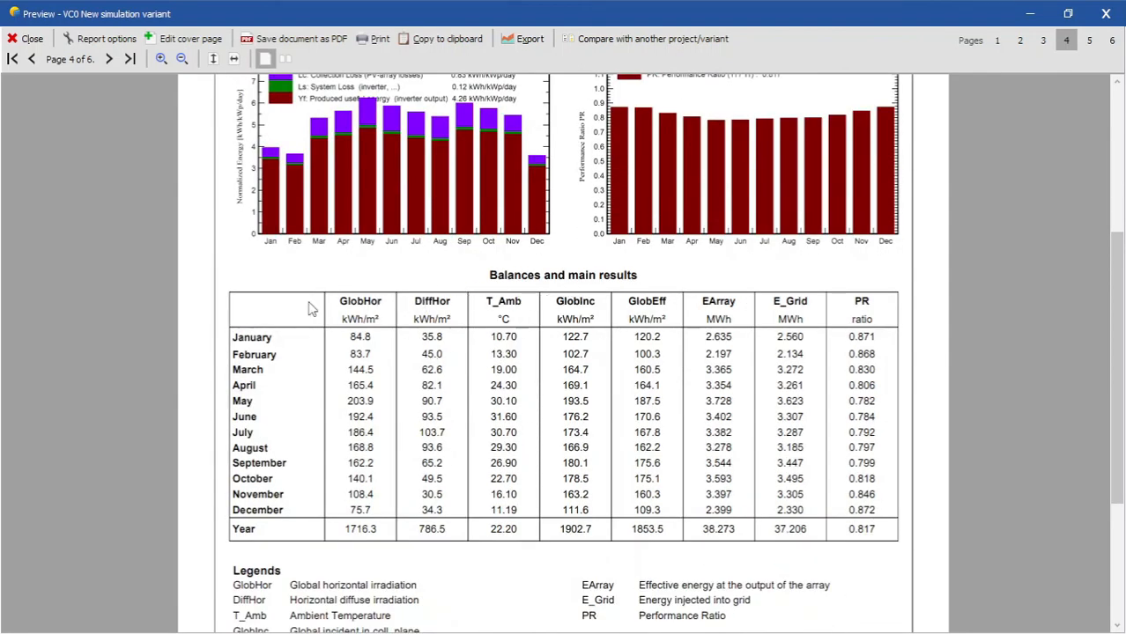
{"action": "scroll", "coordinate": [310, 304], "scroll_direction": "down", "scroll_amount": 1}
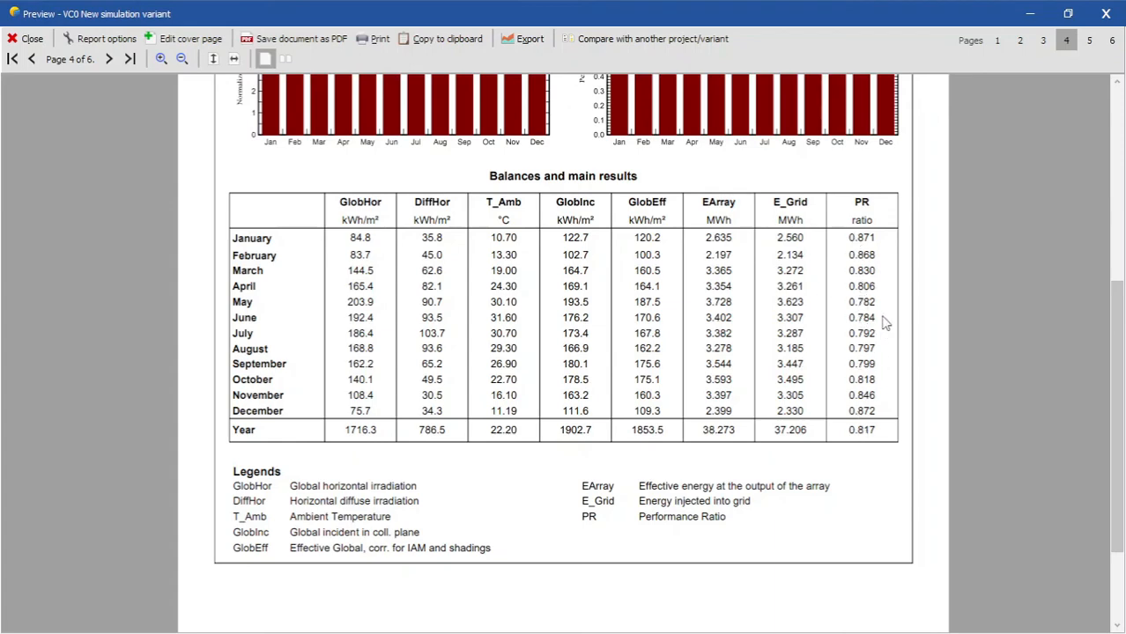
{"action": "scroll", "coordinate": [872, 318], "scroll_direction": "down", "scroll_amount": 3}
{"action": "scroll", "coordinate": [557, 354], "scroll_direction": "down", "scroll_amount": 2}
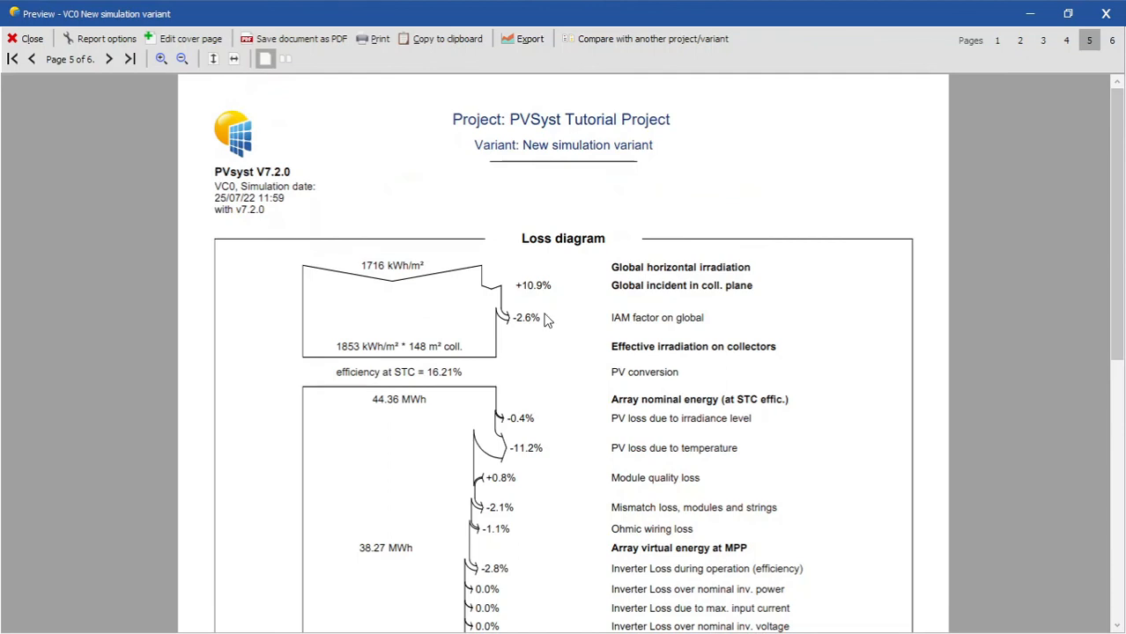
{"action": "scroll", "coordinate": [542, 317], "scroll_direction": "down", "scroll_amount": 1}
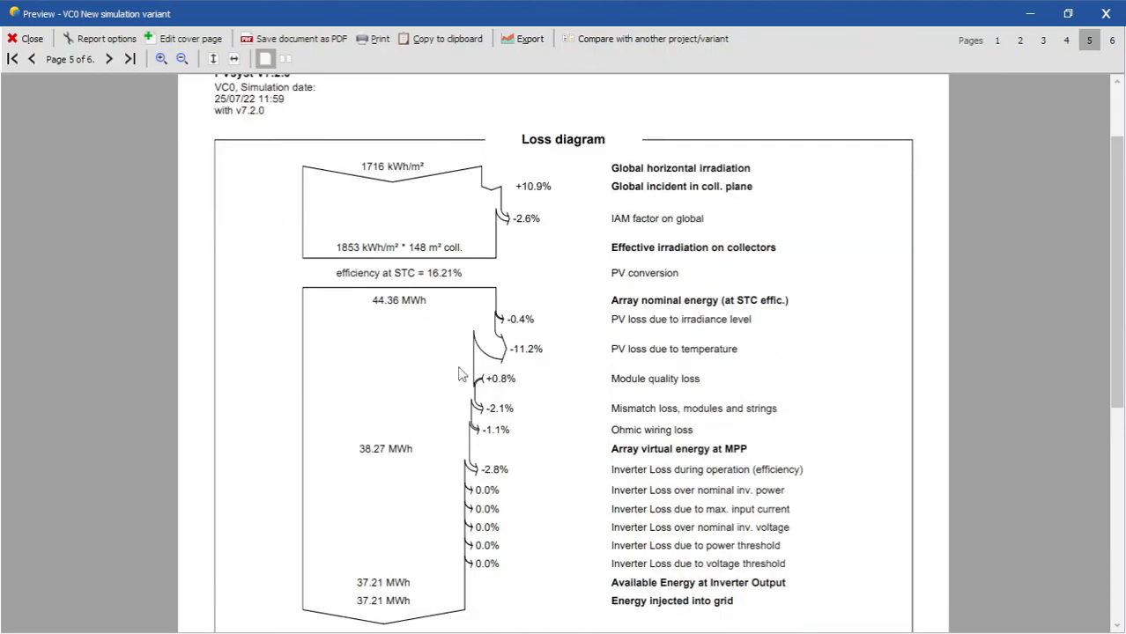
{"action": "scroll", "coordinate": [573, 393], "scroll_direction": "down", "scroll_amount": 1}
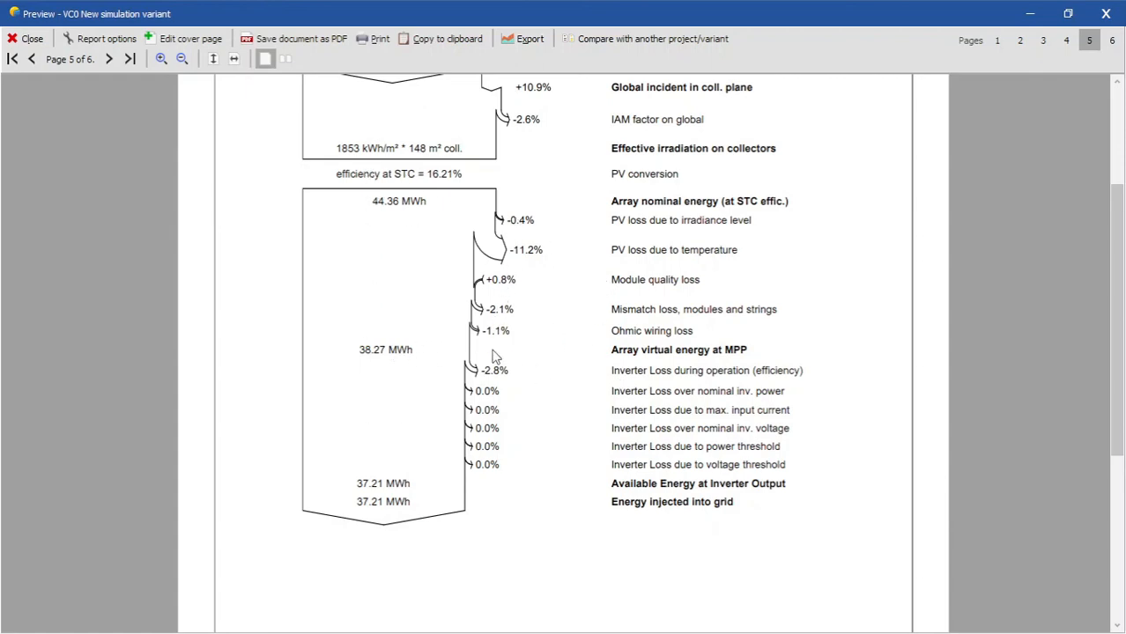
{"action": "scroll", "coordinate": [517, 220], "scroll_direction": "down", "scroll_amount": 5}
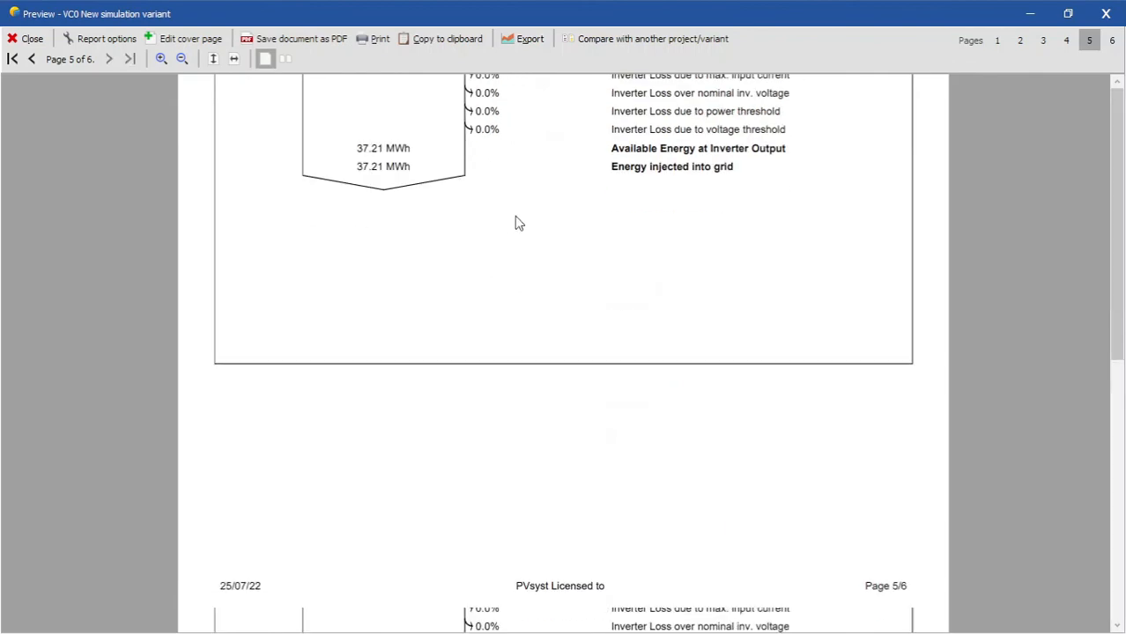
{"action": "scroll", "coordinate": [516, 221], "scroll_direction": "down", "scroll_amount": 9}
{"action": "scroll", "coordinate": [514, 217], "scroll_direction": "up", "scroll_amount": 1}
{"action": "scroll", "coordinate": [513, 227], "scroll_direction": "down", "scroll_amount": 1}
{"action": "scroll", "coordinate": [514, 234], "scroll_direction": "down", "scroll_amount": 3}
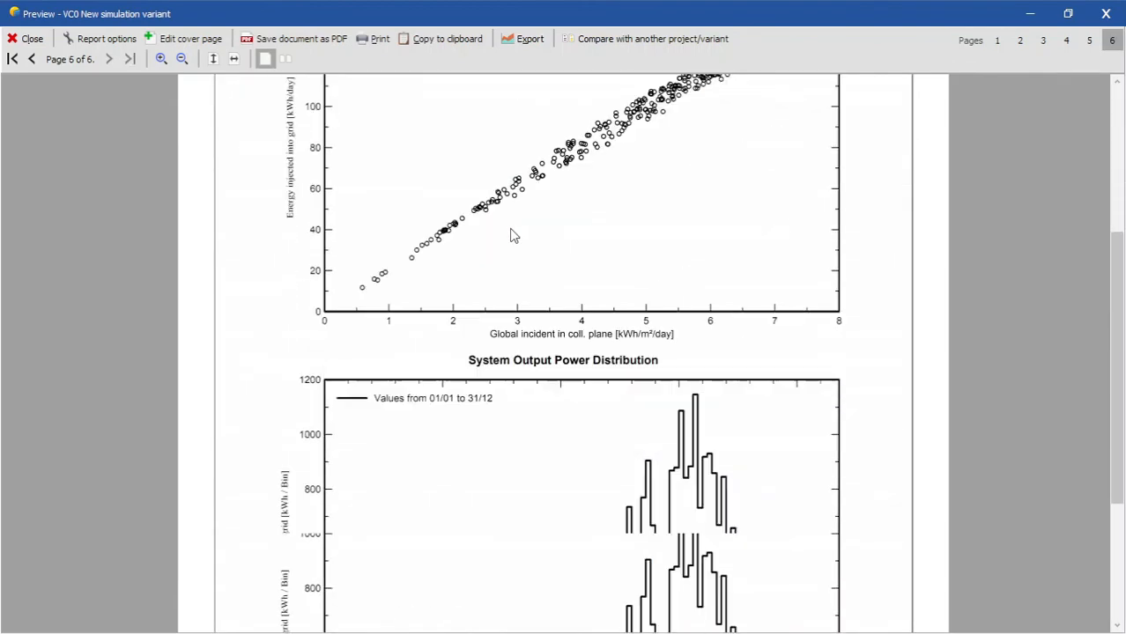
{"action": "scroll", "coordinate": [511, 264], "scroll_direction": "down", "scroll_amount": 4}
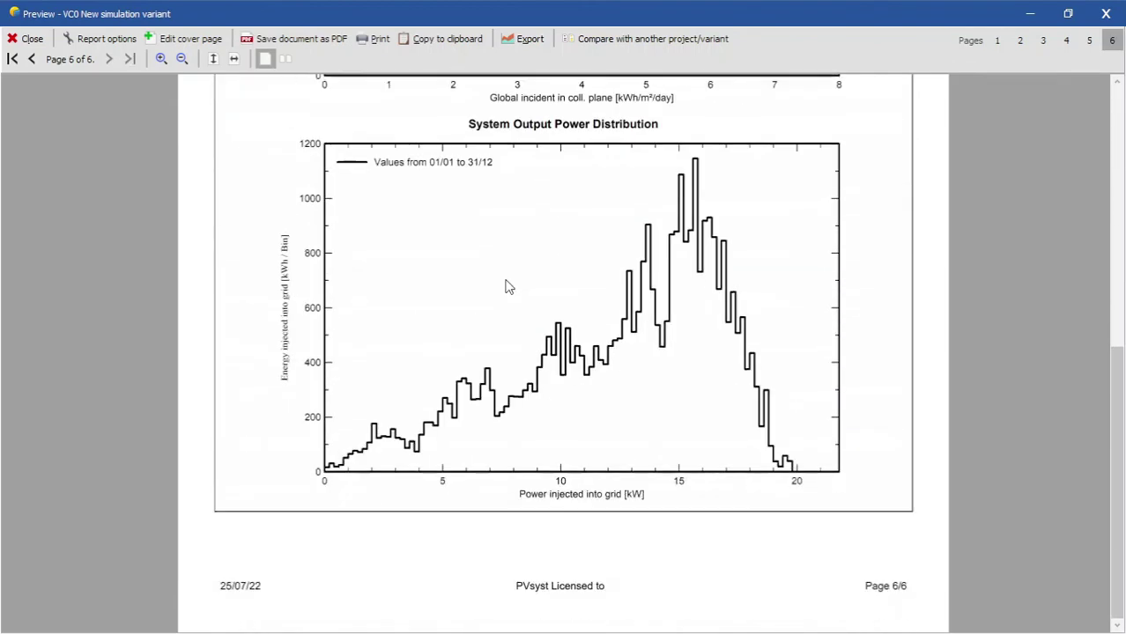
Close the report and results, saving the simulation variant, back to the project dashboard.
{"action": "left_click", "coordinate": [1104, 14]}
{"action": "left_click", "coordinate": [894, 574]}
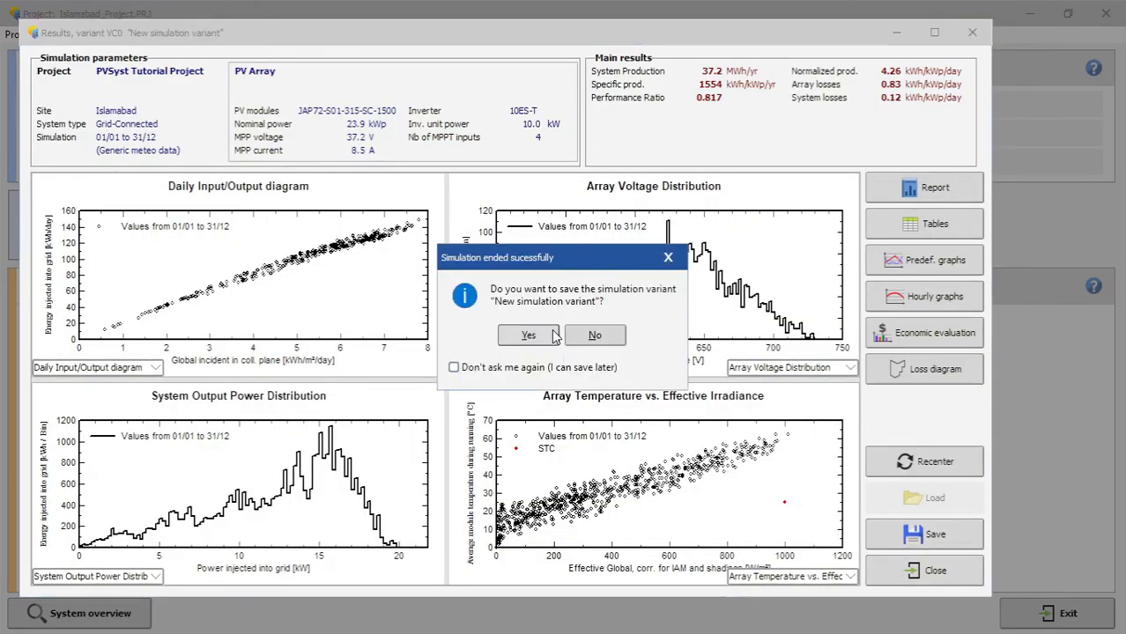
{"action": "left_click", "coordinate": [529, 335]}
{"action": "left_click", "coordinate": [477, 399]}
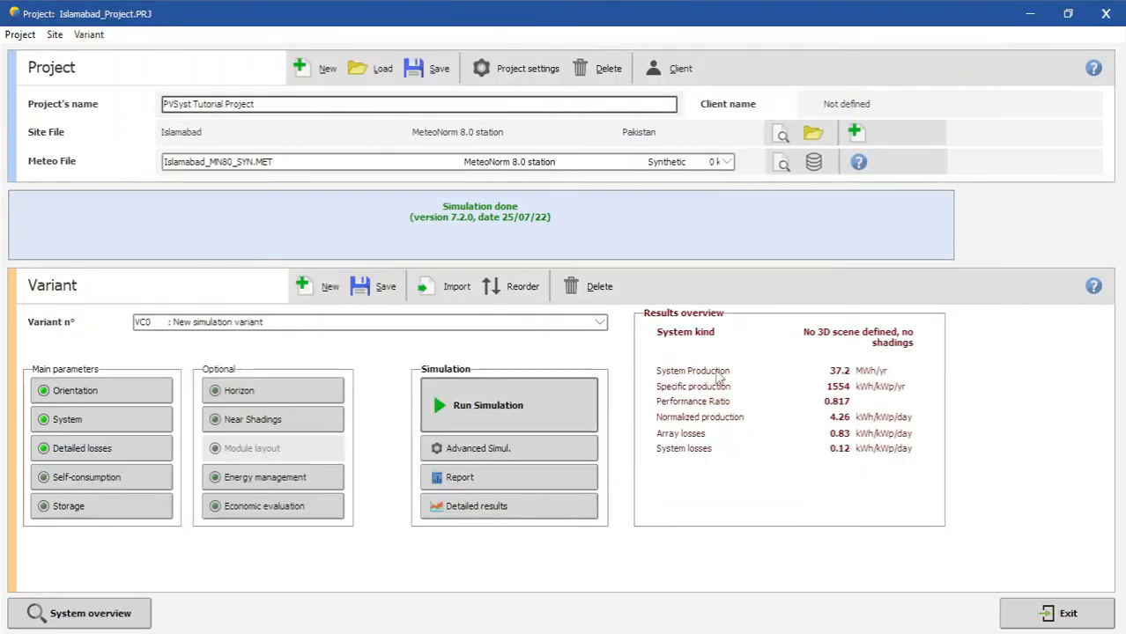